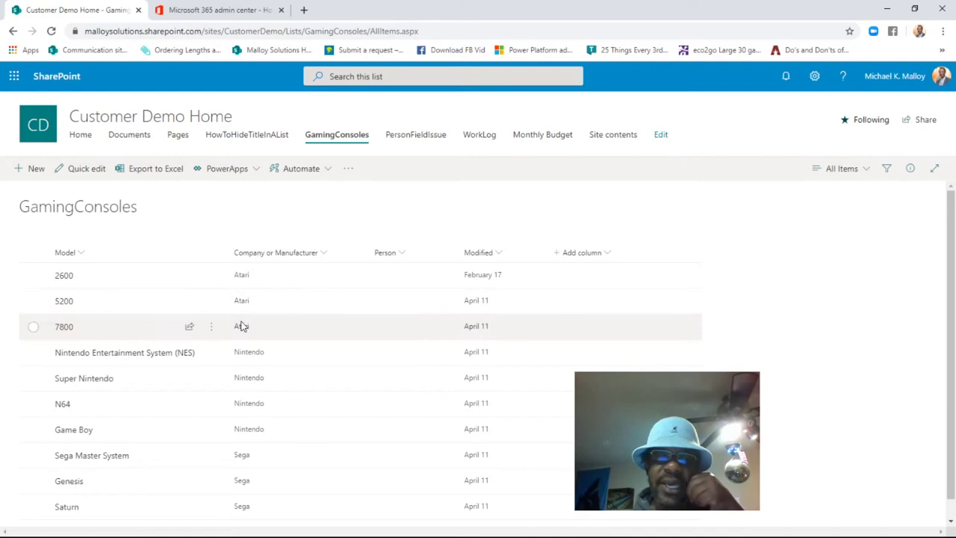
Step: Open conditional formatting for the All Items view's rows
scroll(248, 323, "down", 1)
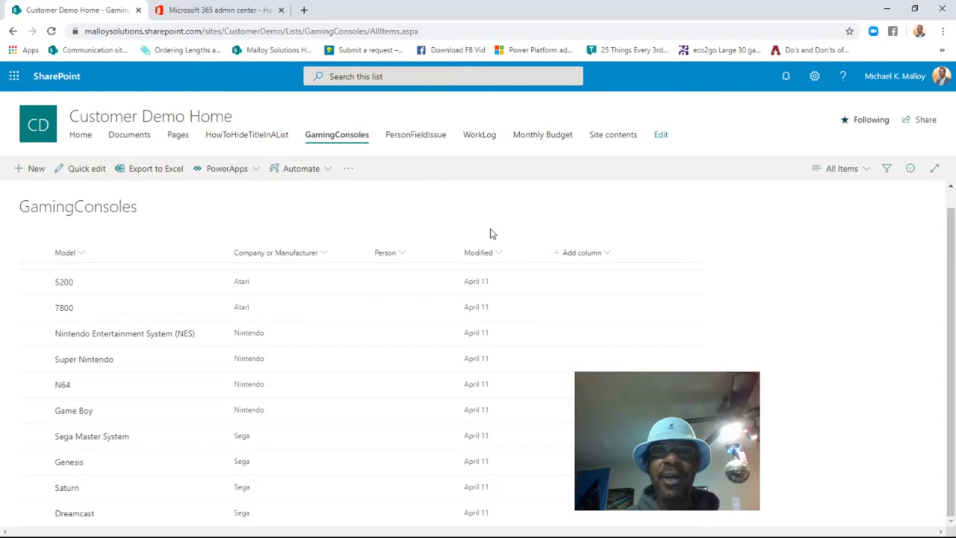
left_click(850, 170)
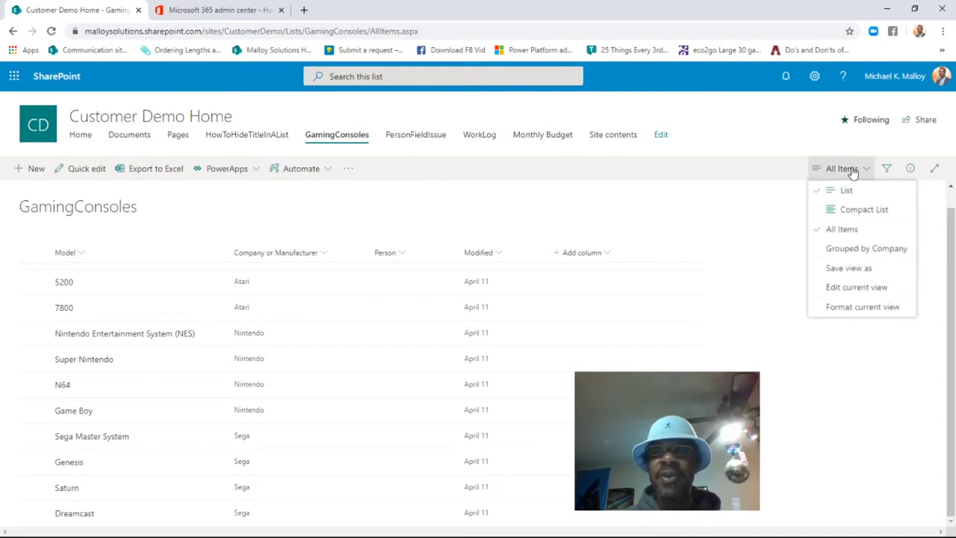
left_click(854, 310)
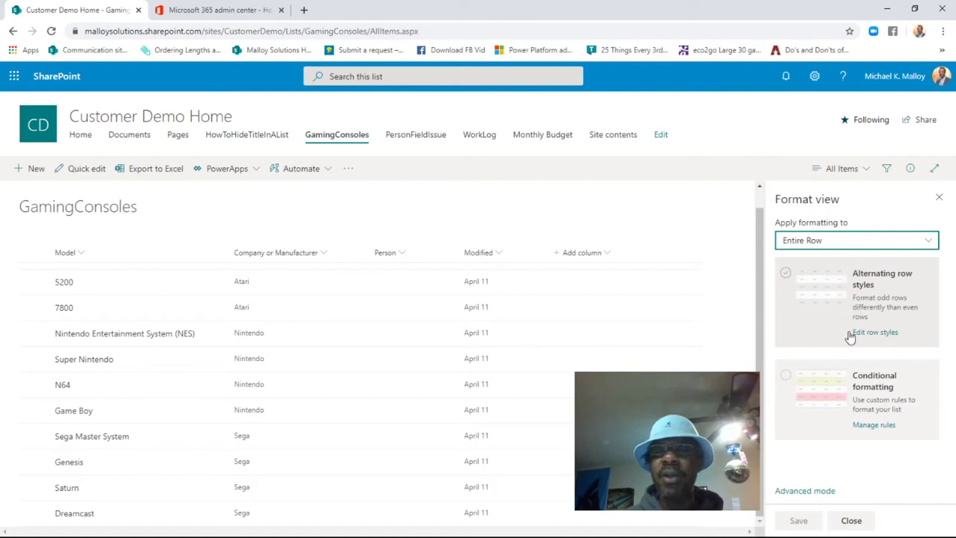
left_click(784, 380)
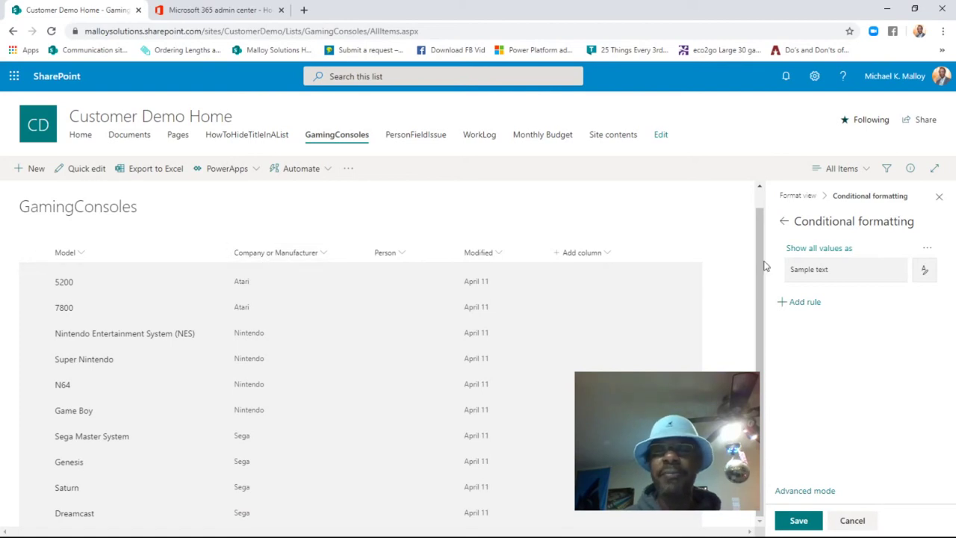
Step: Edit the existing rule to 'Company or Manufacturer is equal to Atari', removing the extra condition
left_click(929, 253)
left_click(865, 272)
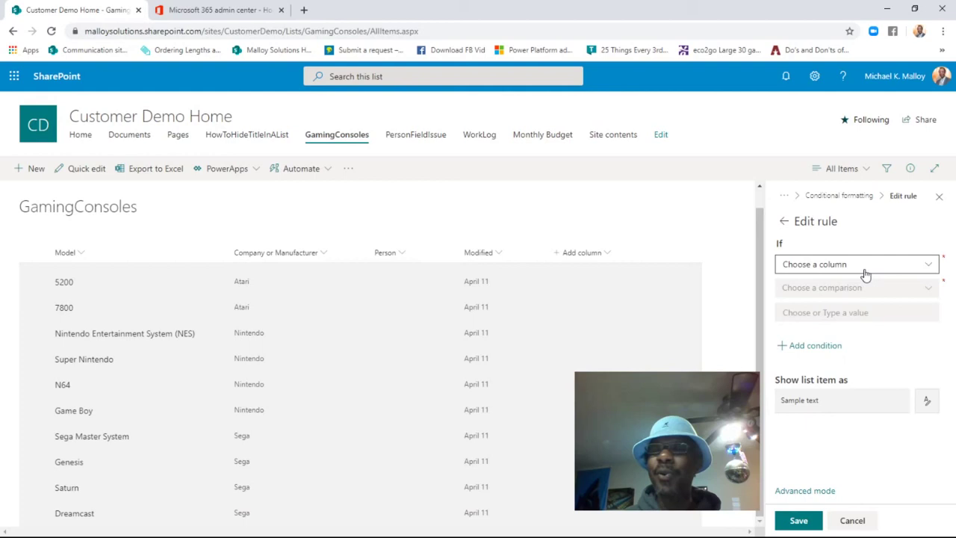
left_click(925, 267)
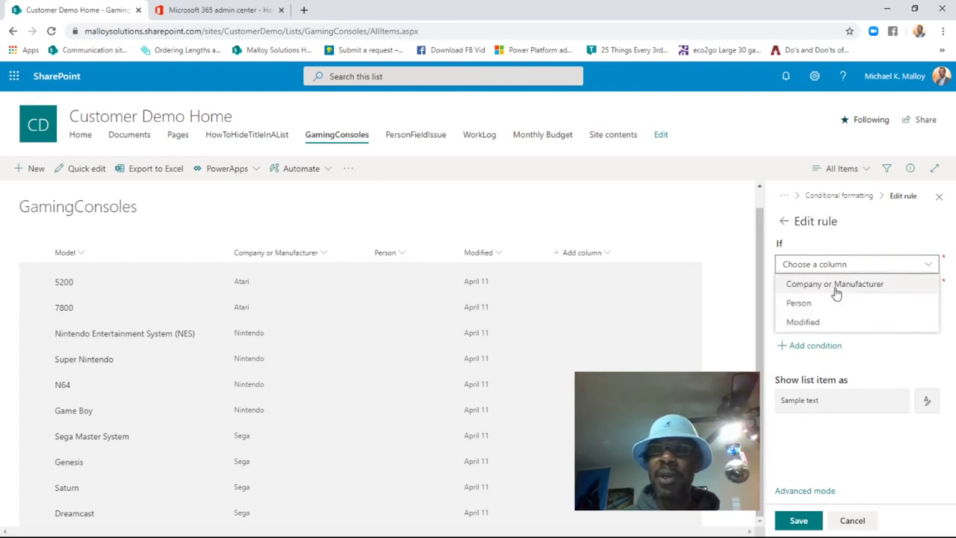
left_click(836, 291)
left_click(859, 290)
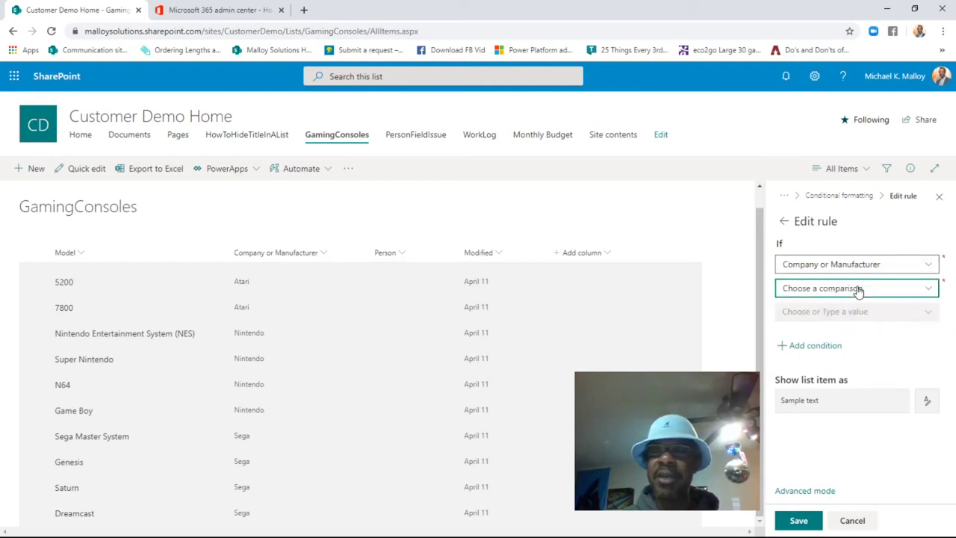
left_click(805, 311)
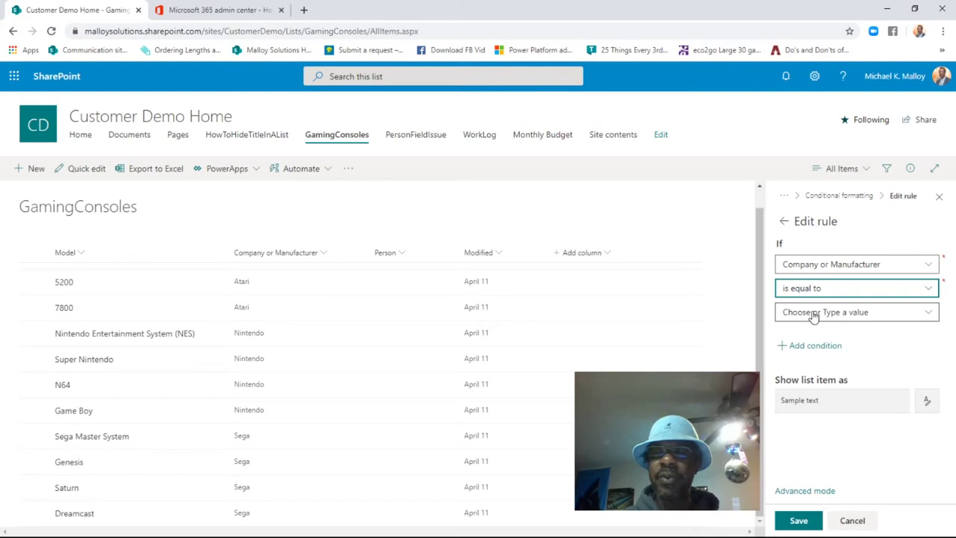
left_click(813, 315)
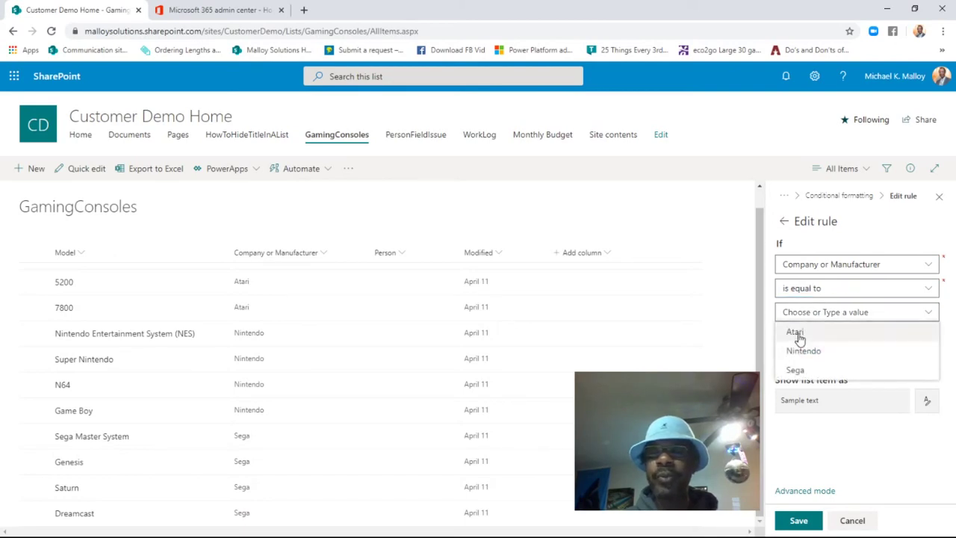
left_click(799, 333)
left_click(800, 346)
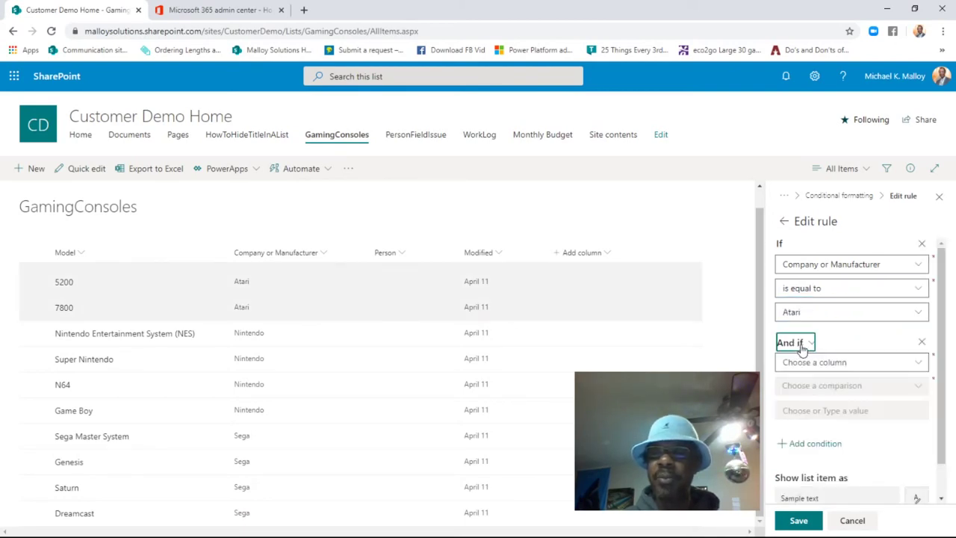
left_click(923, 342)
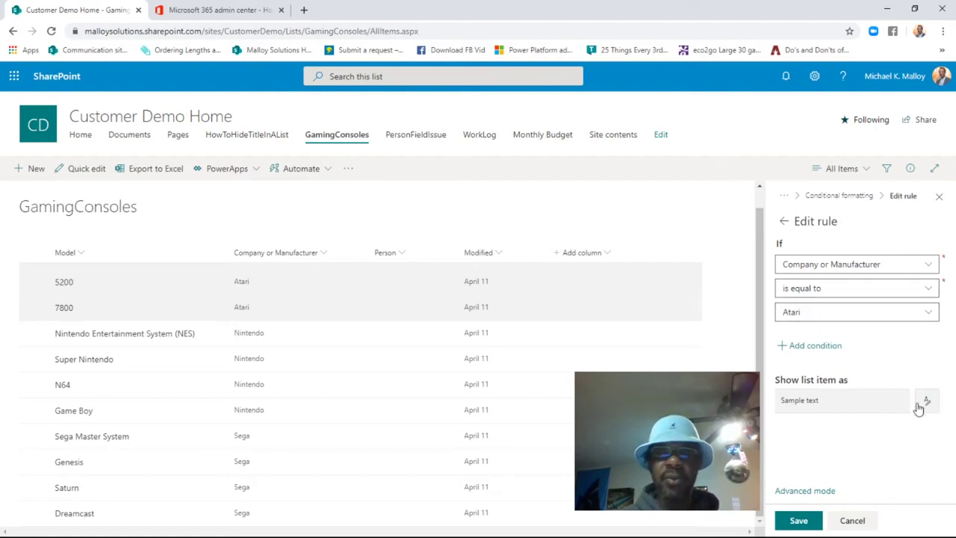
Step: Style the Atari rows with no fill and red font color
scroll(310, 331, "up", 1)
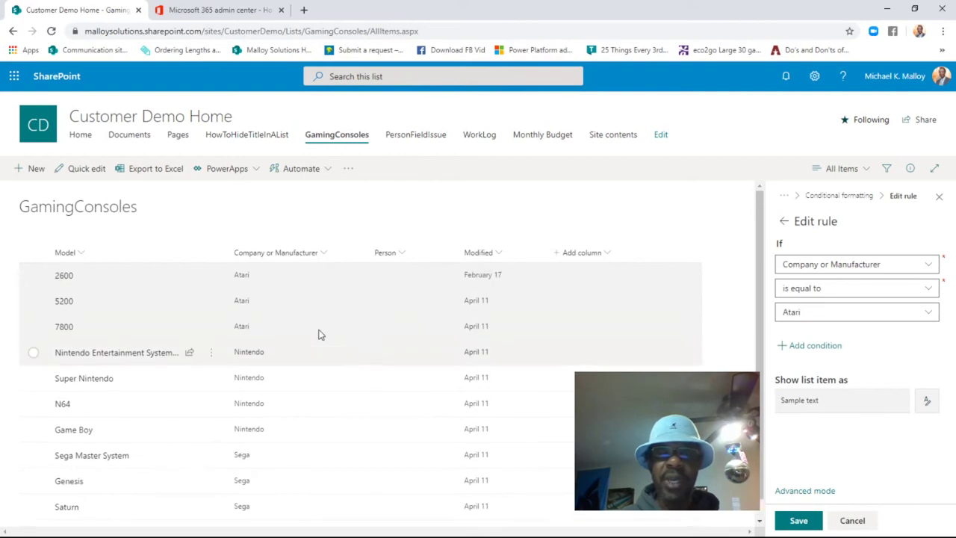
left_click(927, 402)
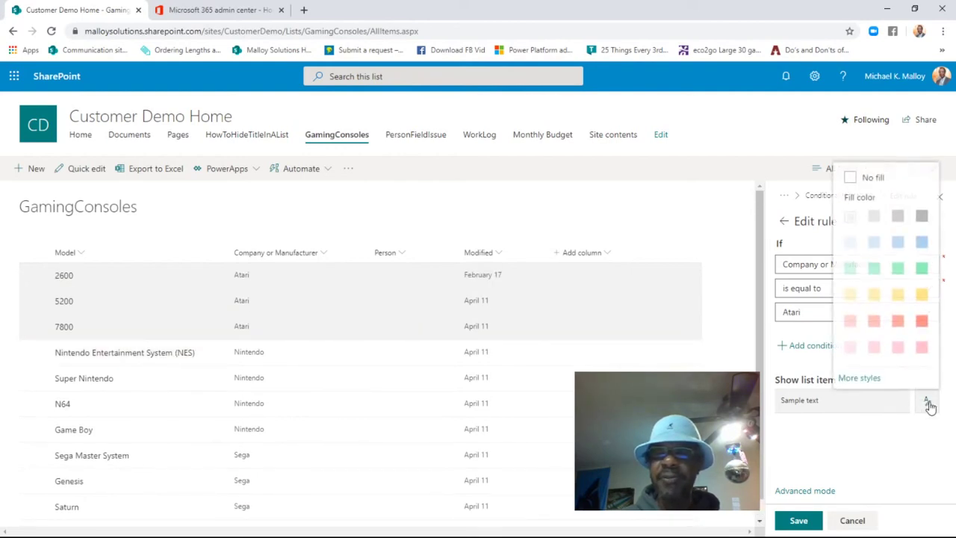
left_click(867, 379)
left_click(813, 299)
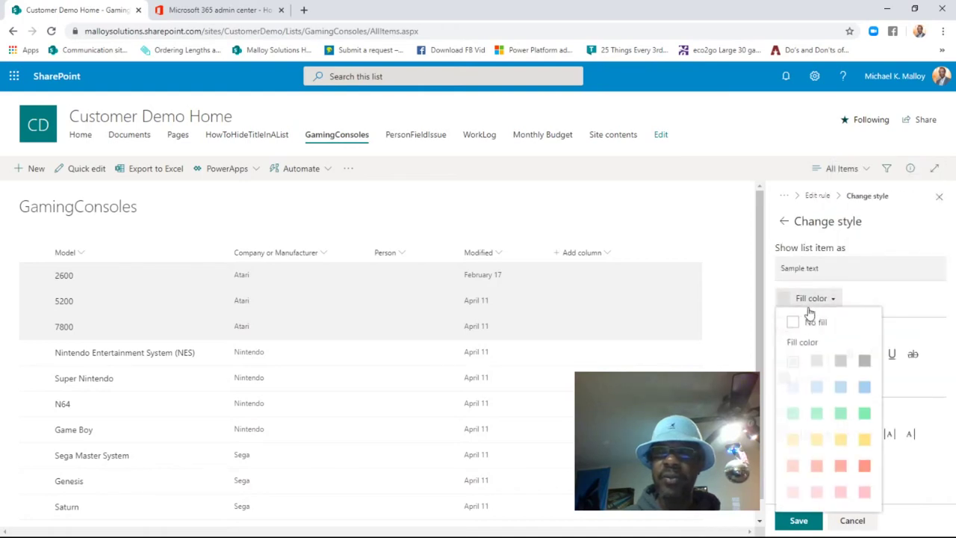
left_click(806, 320)
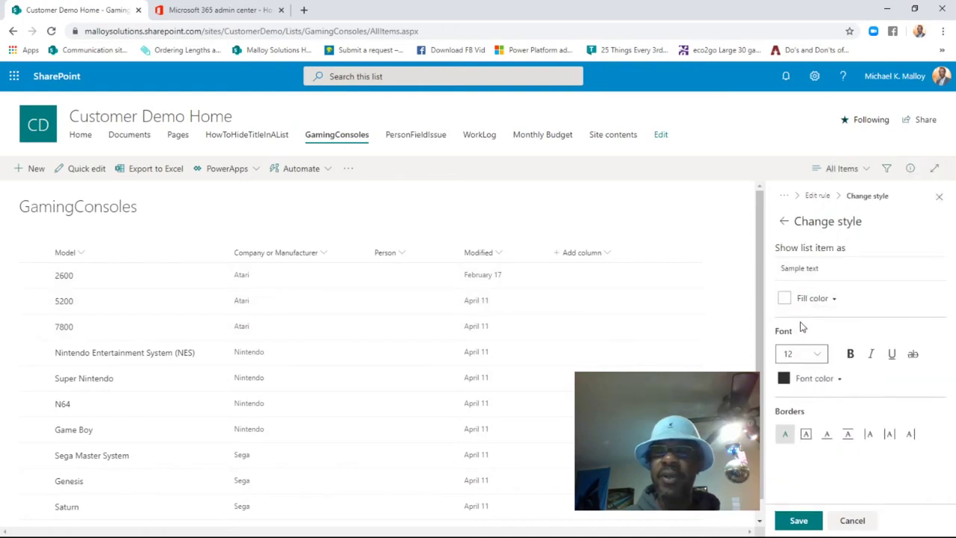
left_click(811, 378)
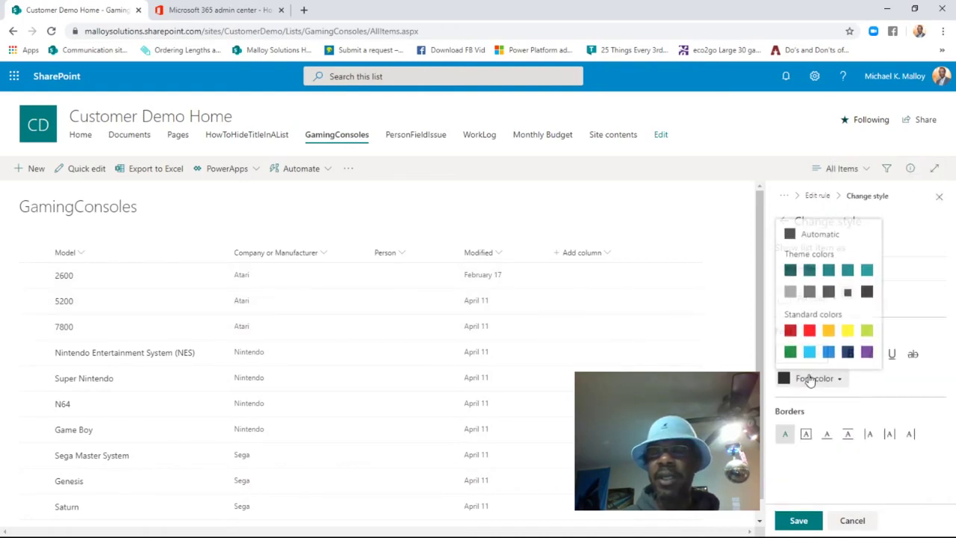
left_click(810, 330)
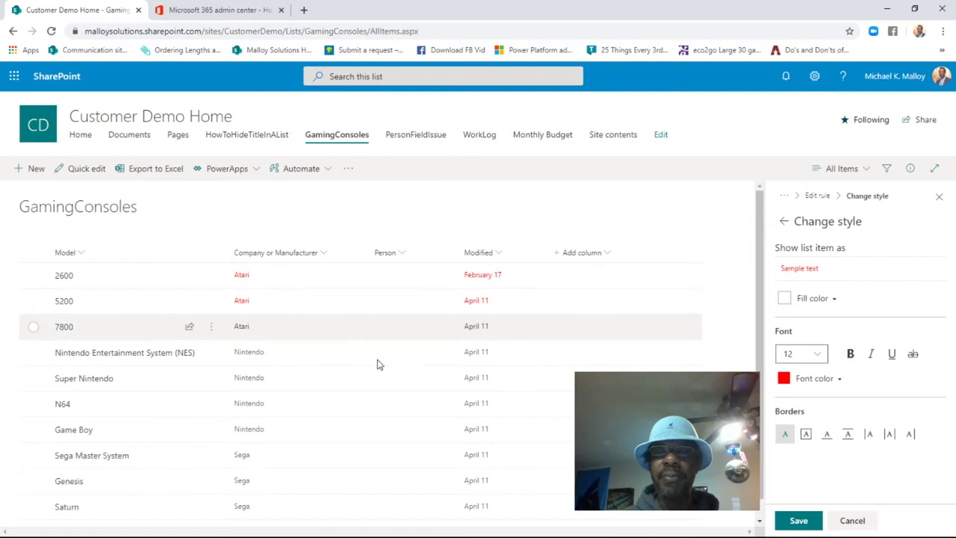
Step: Save the Atari rule and close the formatting pane
left_click(803, 524)
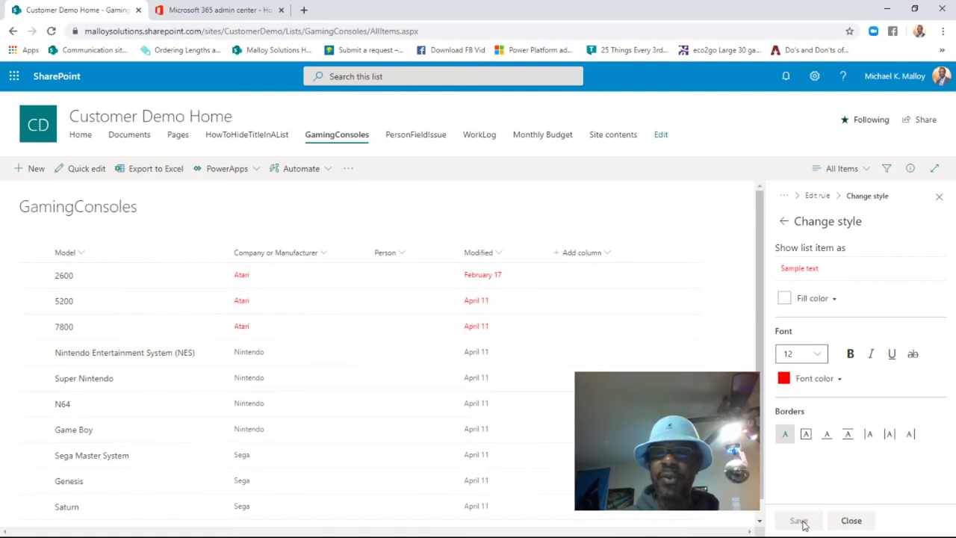
left_click(783, 224)
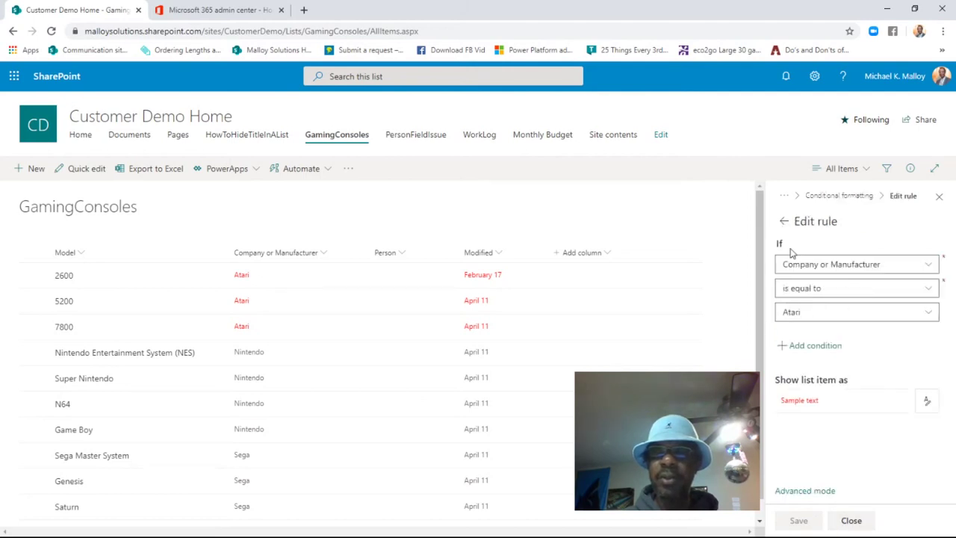
left_click(854, 522)
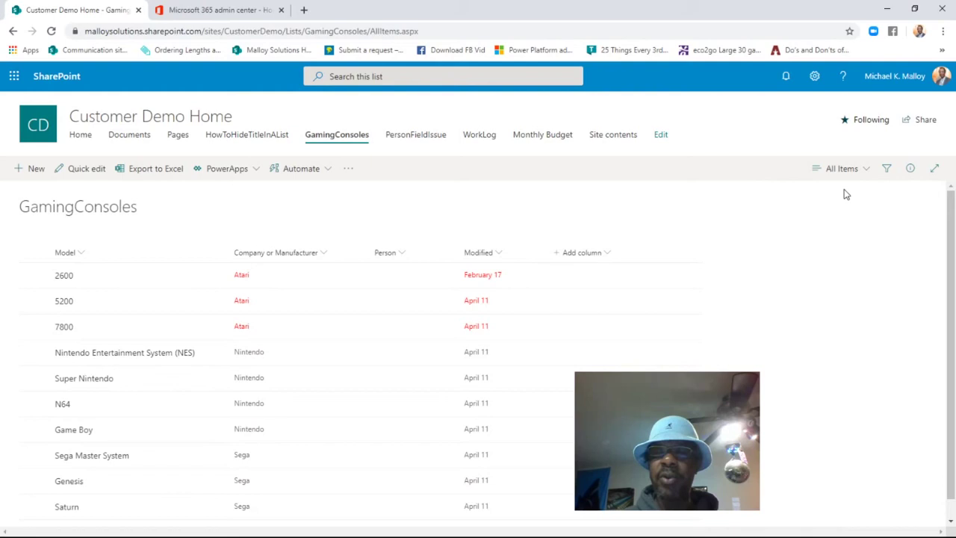
Step: Add a new row rule where Company or Manufacturer is equal to Nintendo
left_click(852, 172)
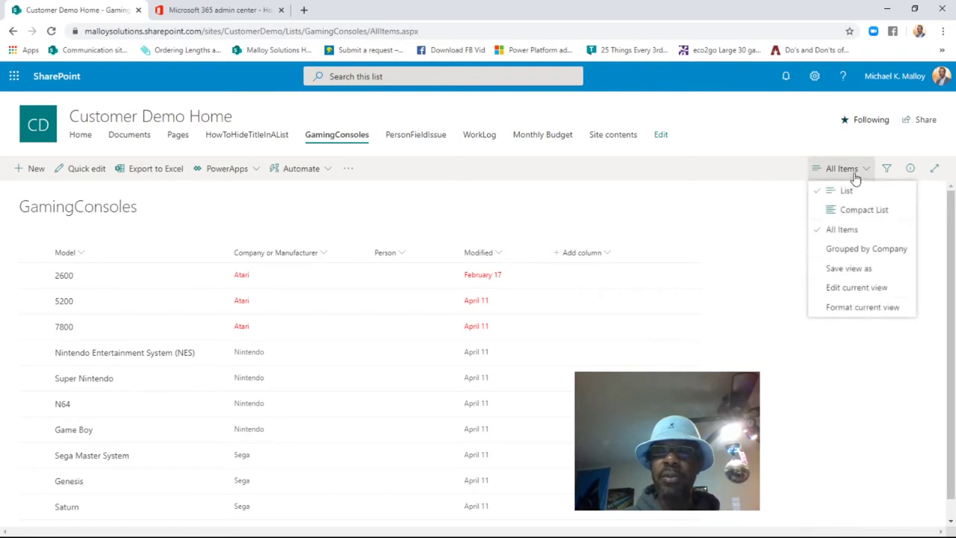
left_click(845, 307)
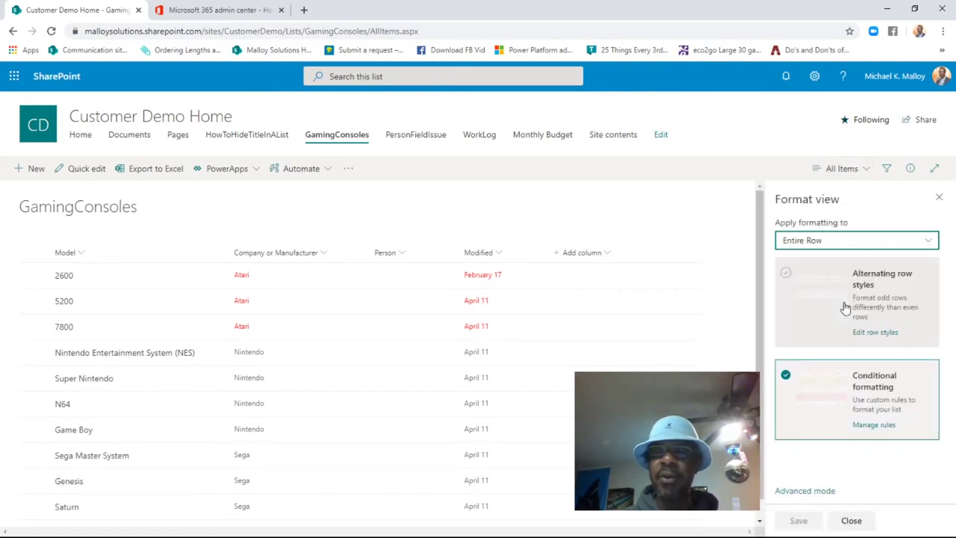
left_click(871, 426)
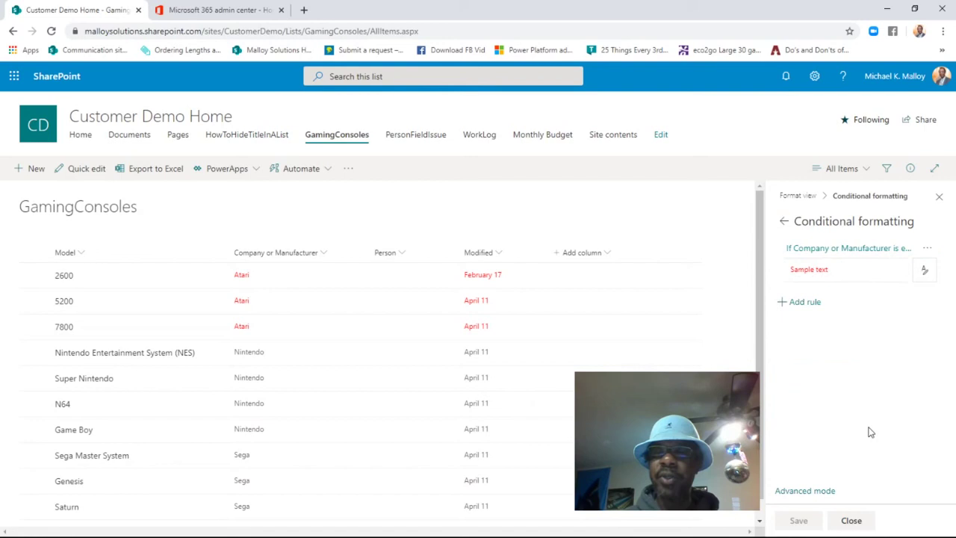
left_click(799, 304)
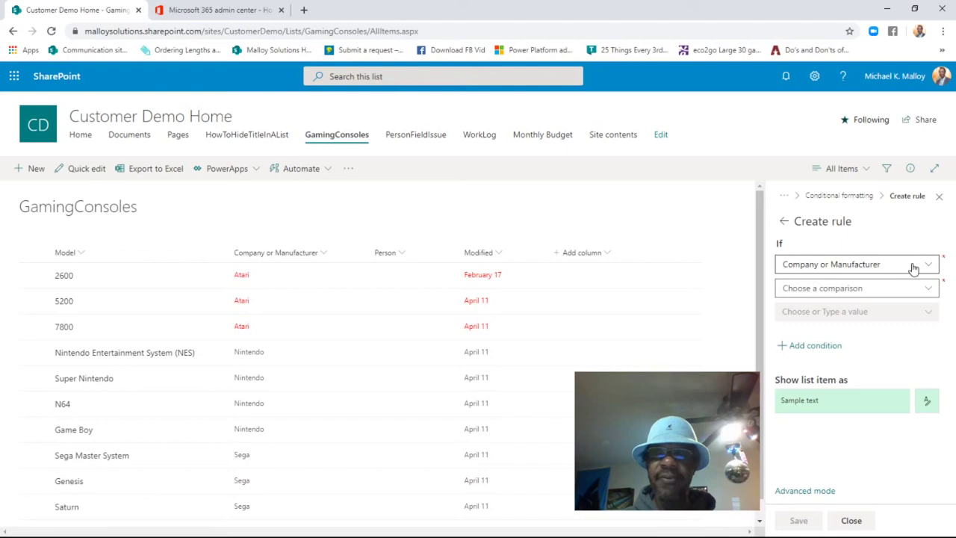
left_click(849, 292)
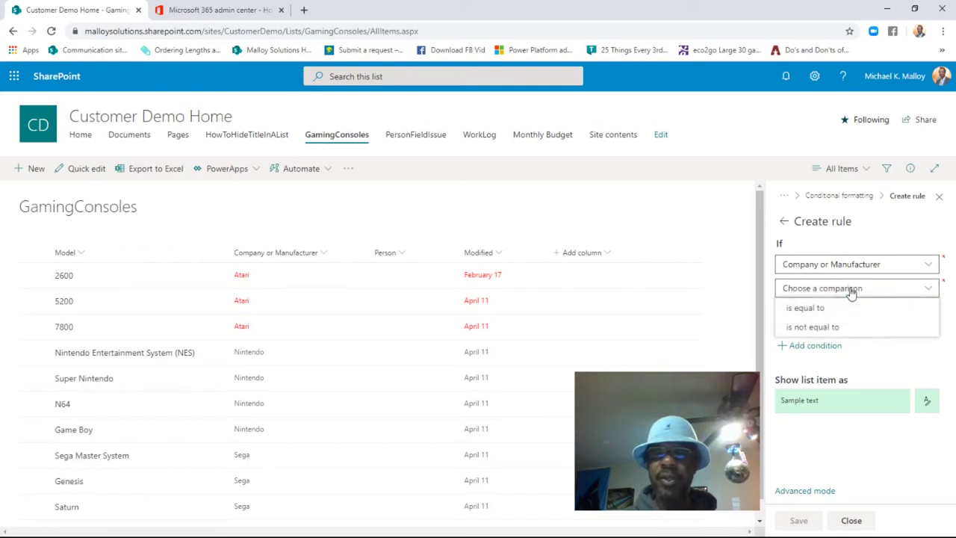
left_click(826, 314)
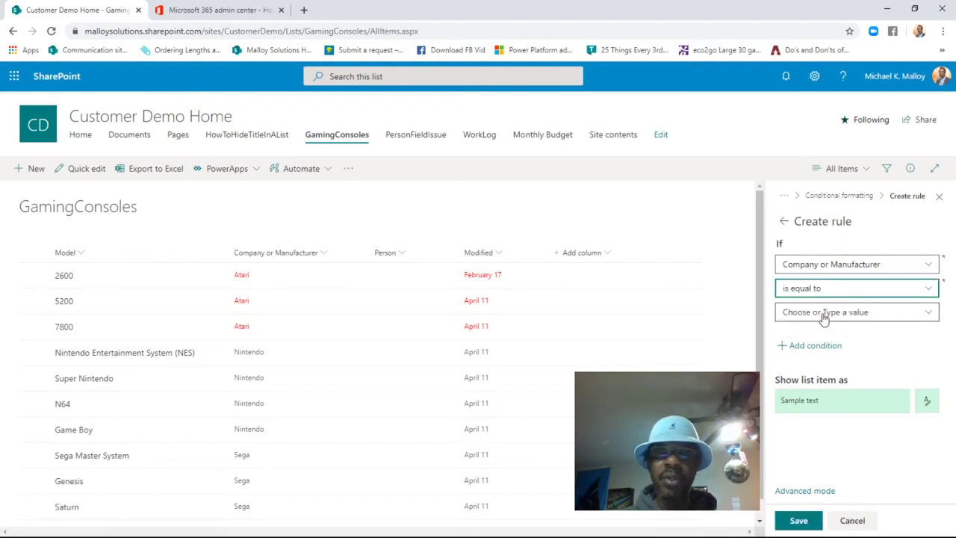
left_click(817, 314)
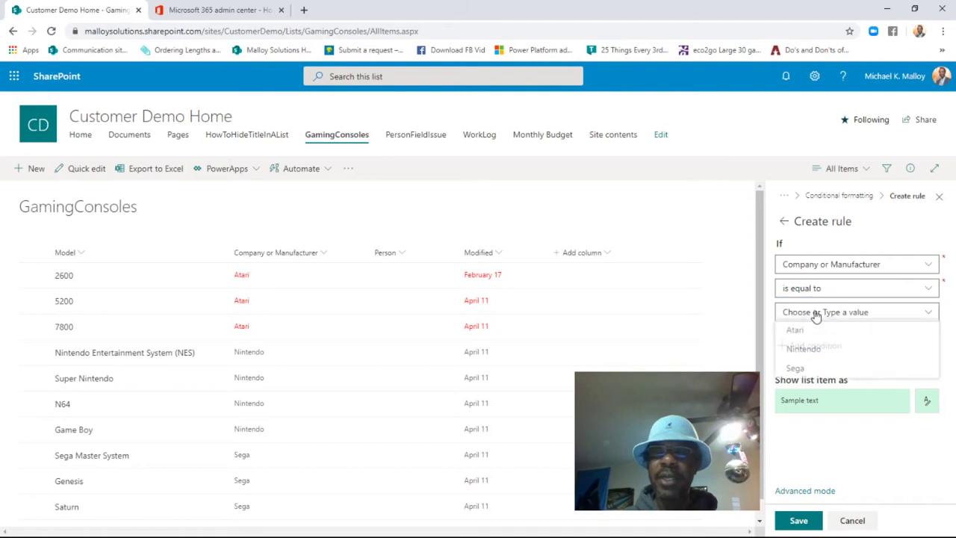
left_click(807, 348)
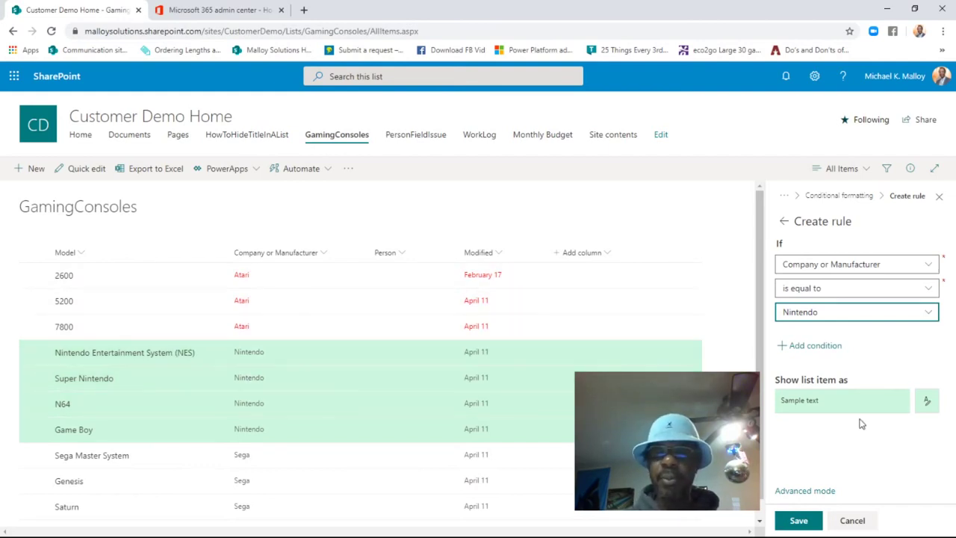
Step: Give Nintendo rows no fill and green text, save the rule, and close the pane
left_click(927, 402)
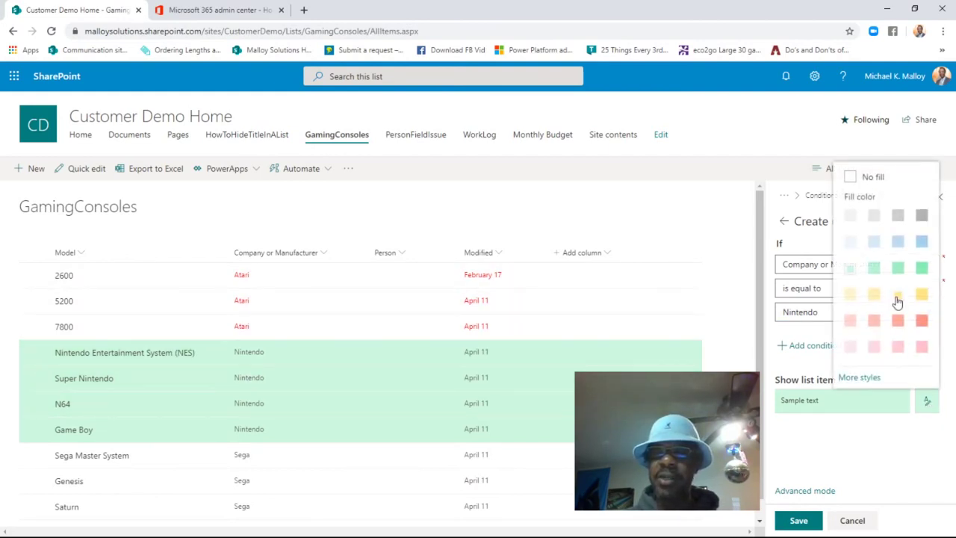
left_click(875, 380)
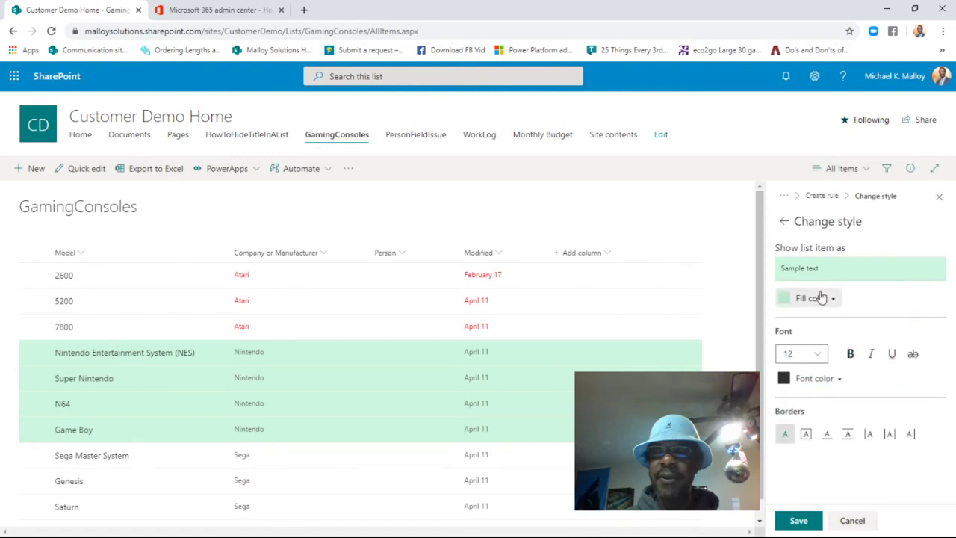
left_click(822, 298)
left_click(817, 322)
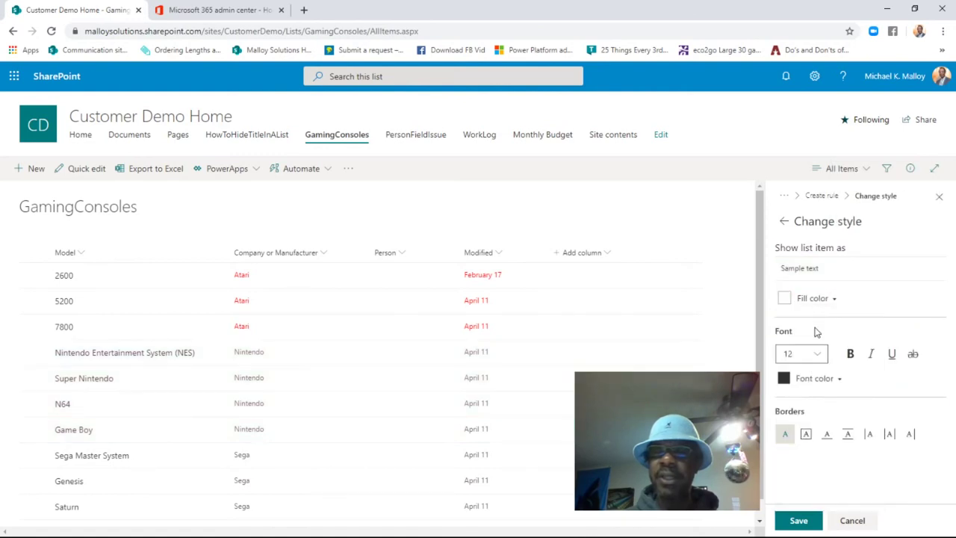
left_click(809, 379)
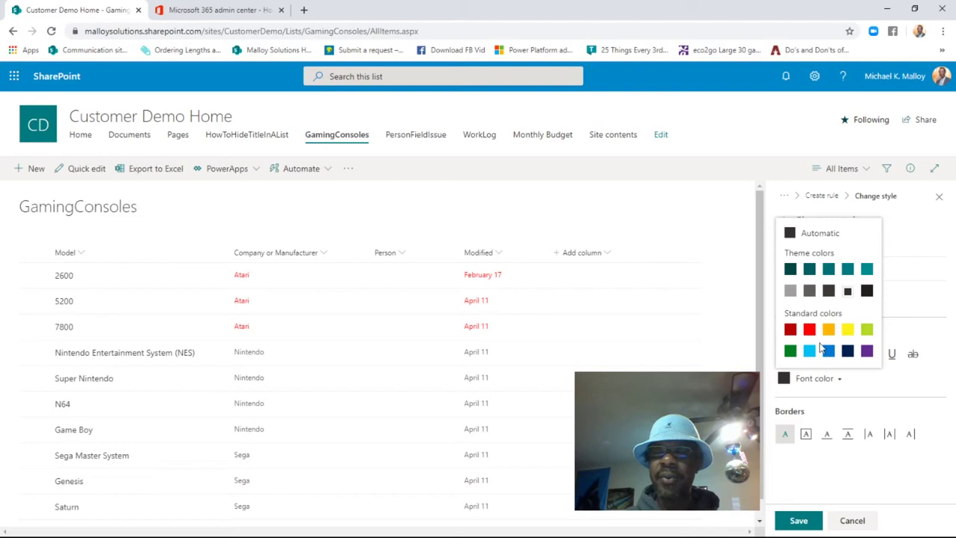
left_click(791, 351)
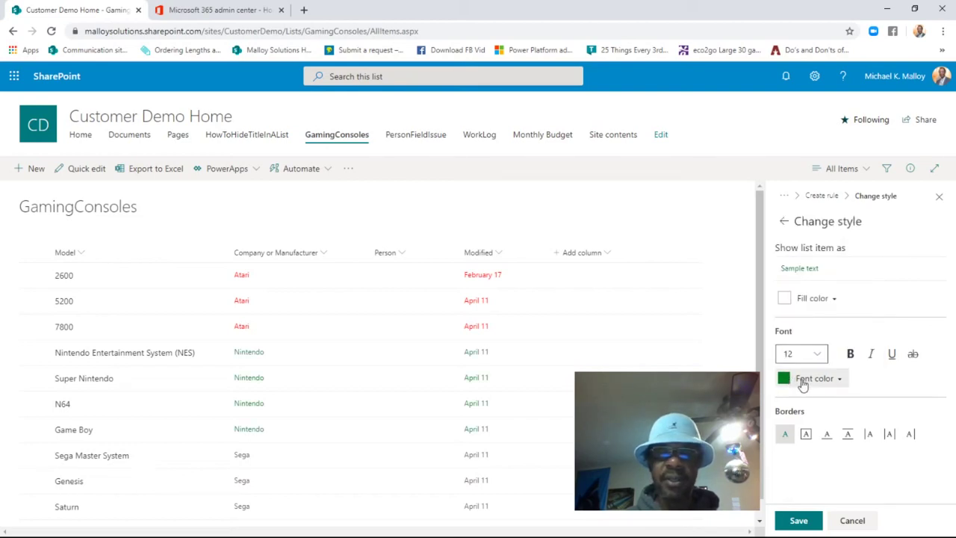
left_click(800, 522)
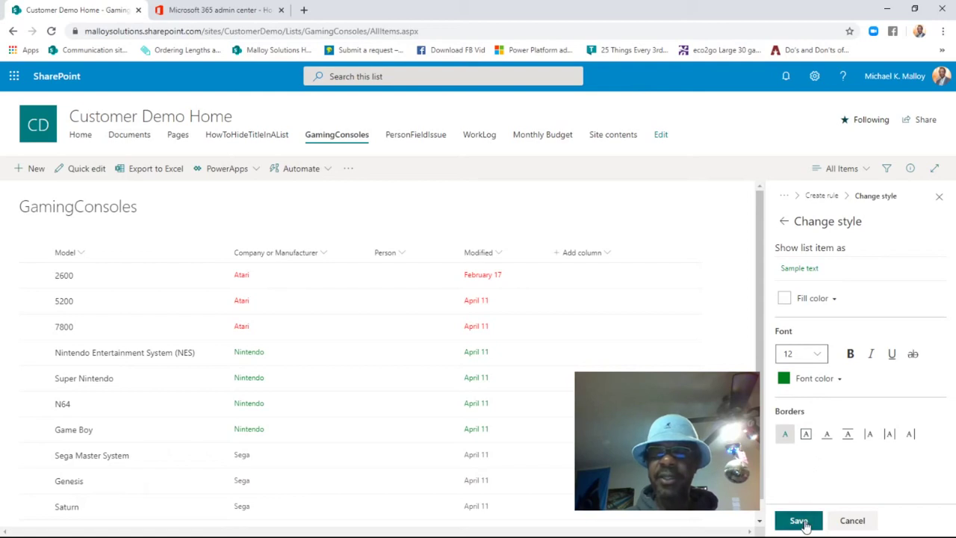
left_click(852, 521)
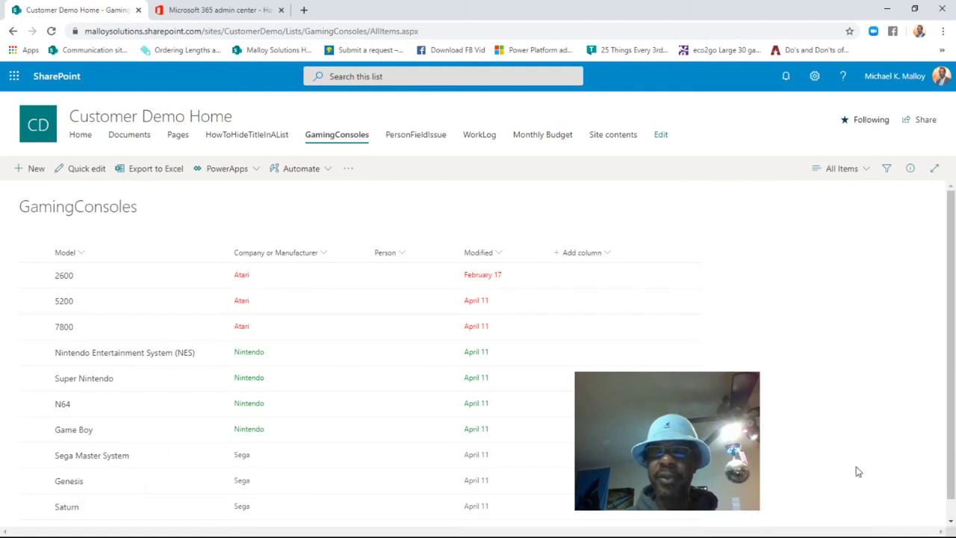
Step: Add a new row rule where Company or Manufacturer is equal to Sega
left_click(844, 170)
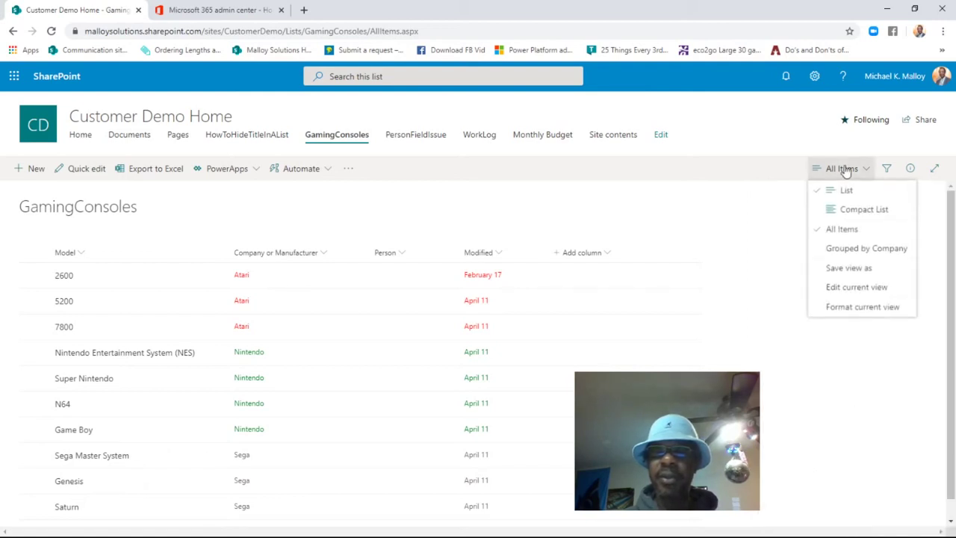
left_click(848, 308)
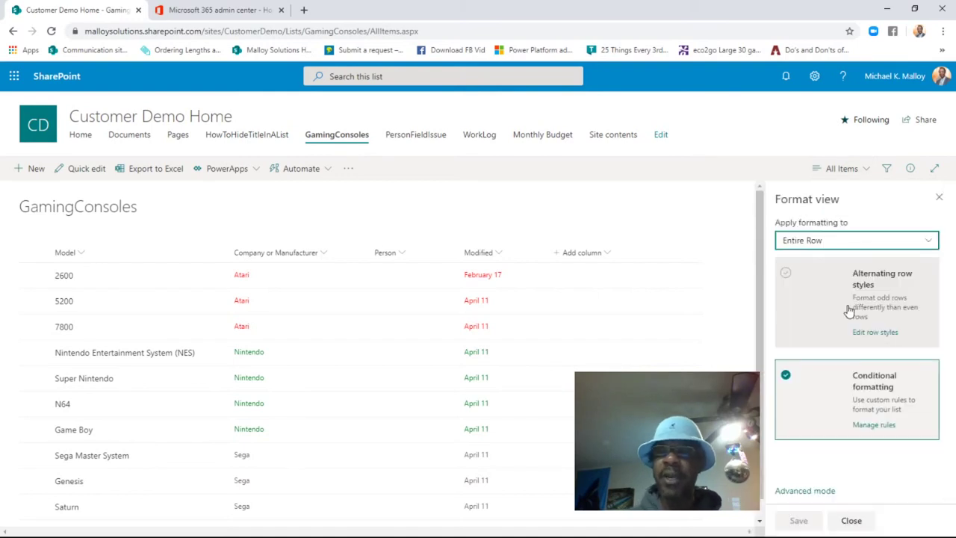
left_click(859, 431)
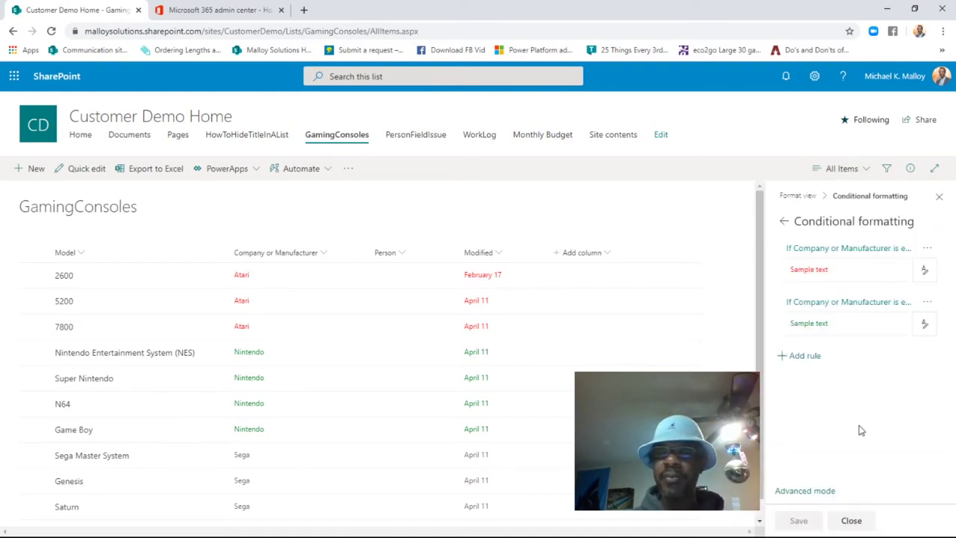
left_click(785, 357)
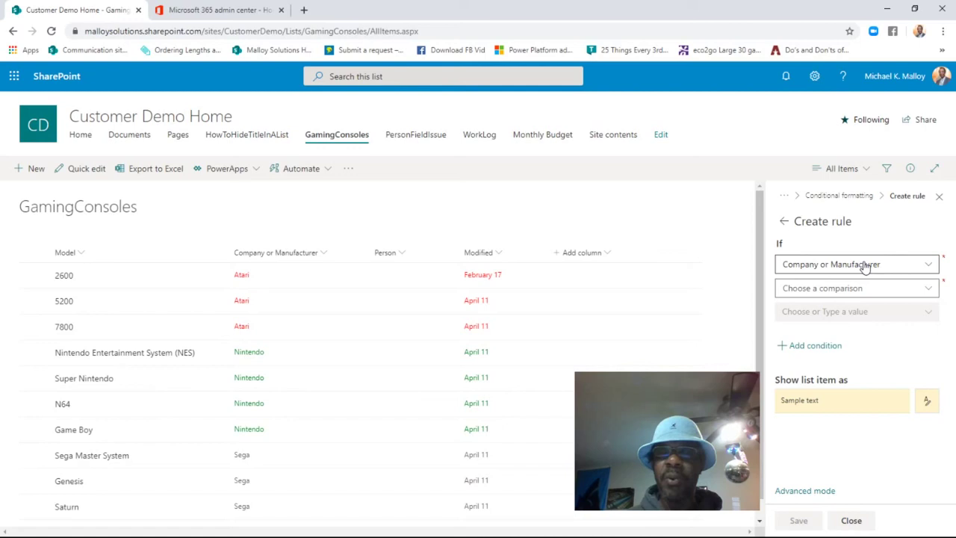
left_click(855, 291)
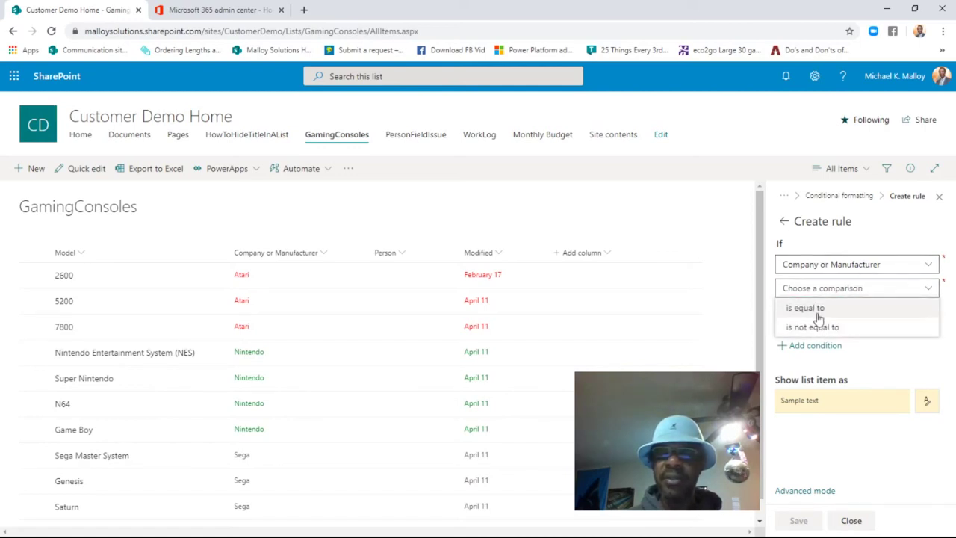
left_click(816, 309)
left_click(809, 314)
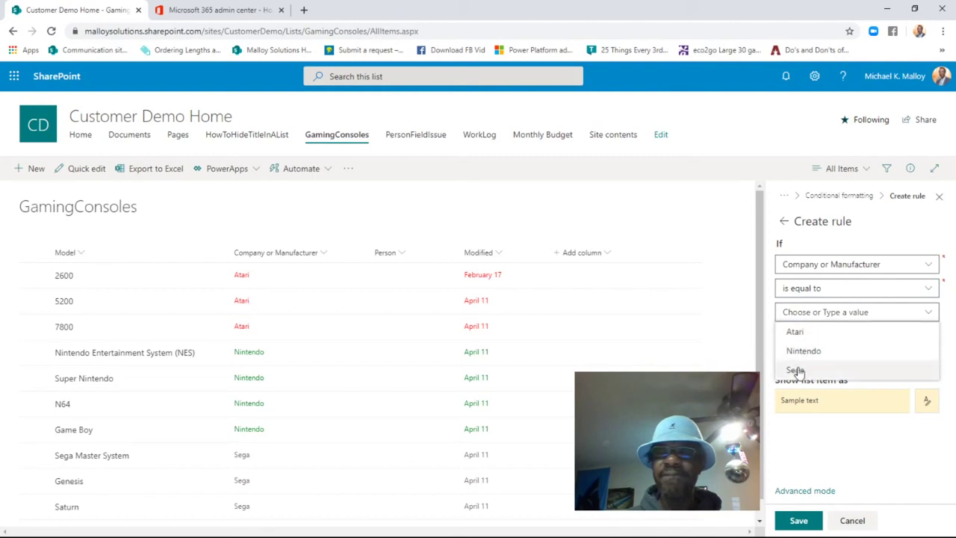
left_click(797, 367)
Step: Give Sega rows no fill and purple text, then save the rule
left_click(927, 401)
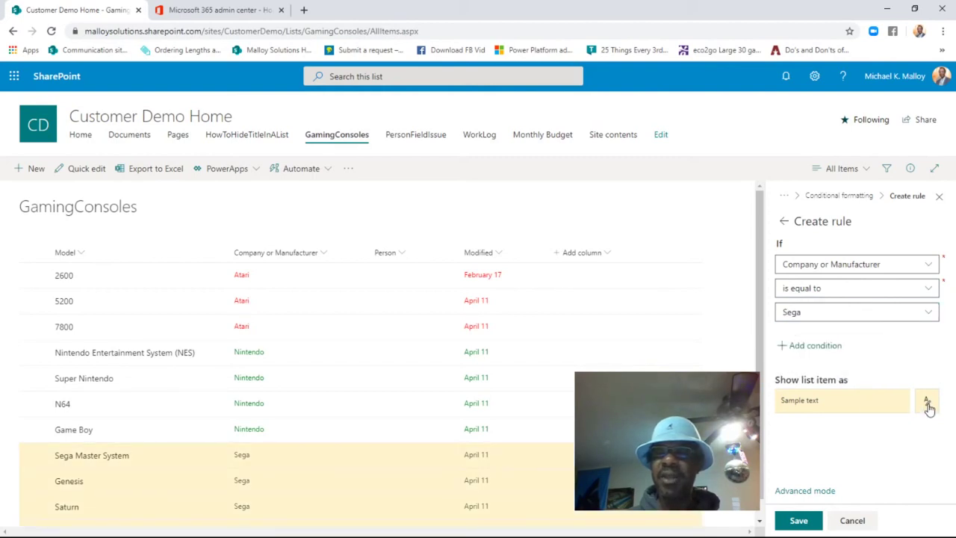
left_click(860, 380)
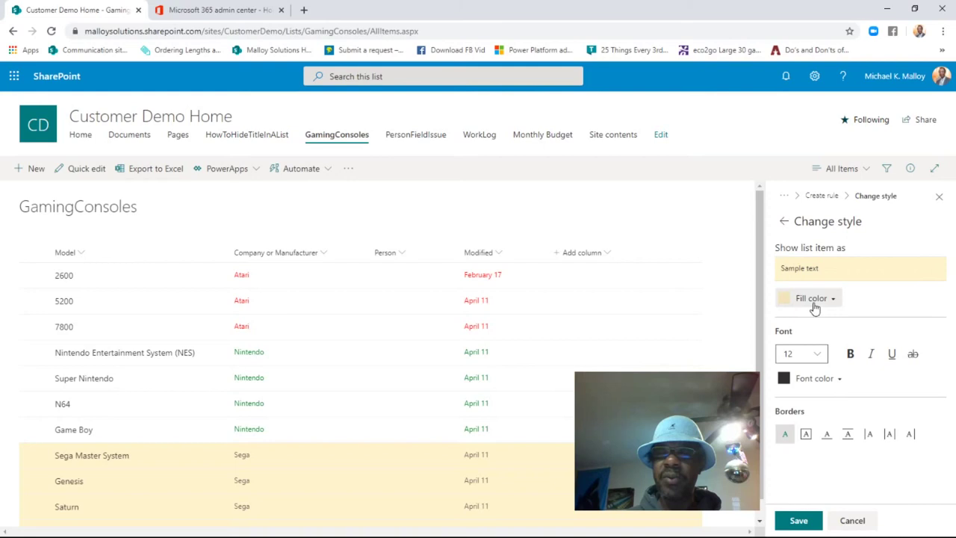
left_click(812, 305)
left_click(798, 320)
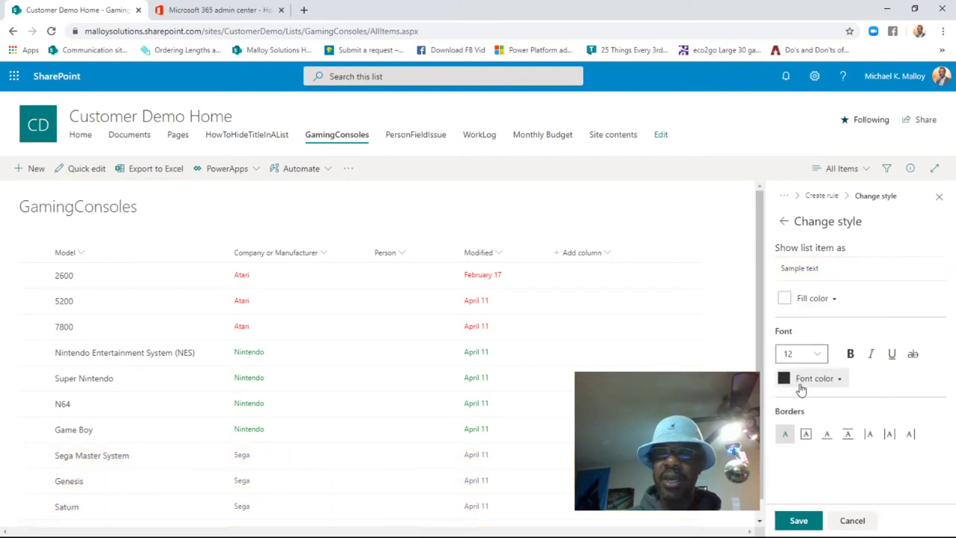
left_click(806, 380)
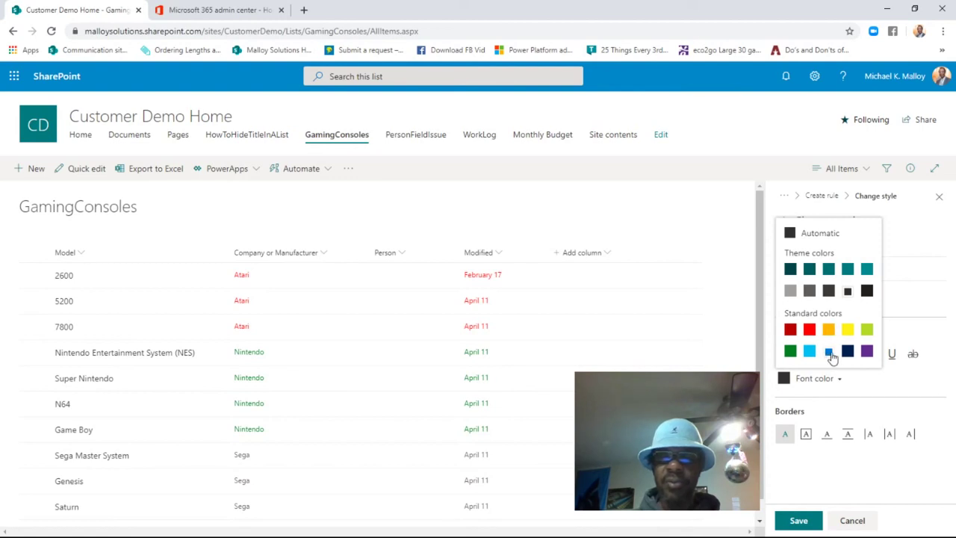
left_click(867, 351)
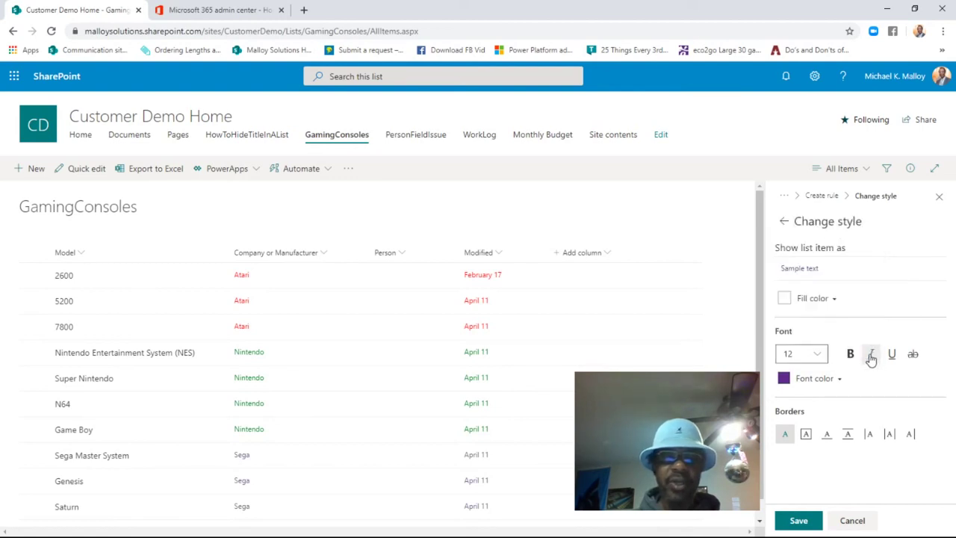
scroll(299, 455, "down", 1)
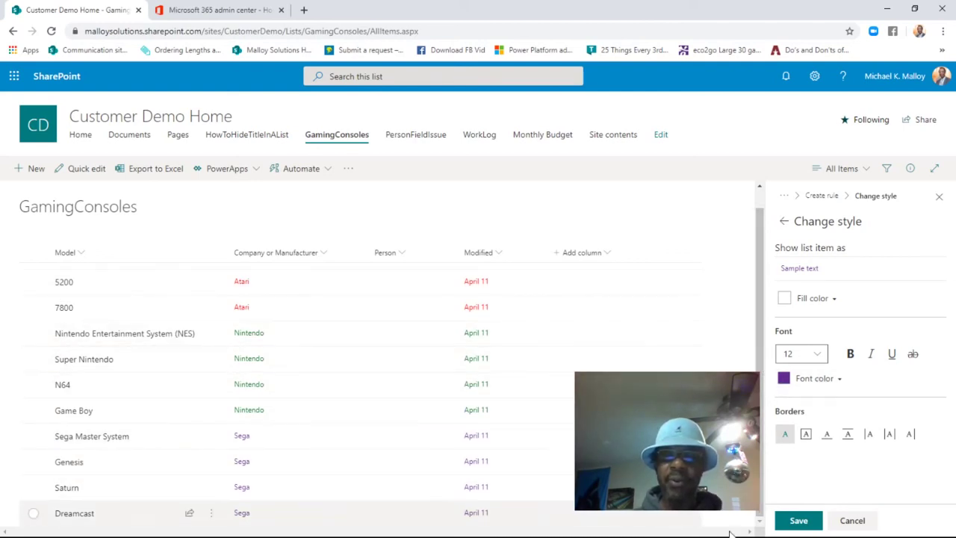
left_click(798, 521)
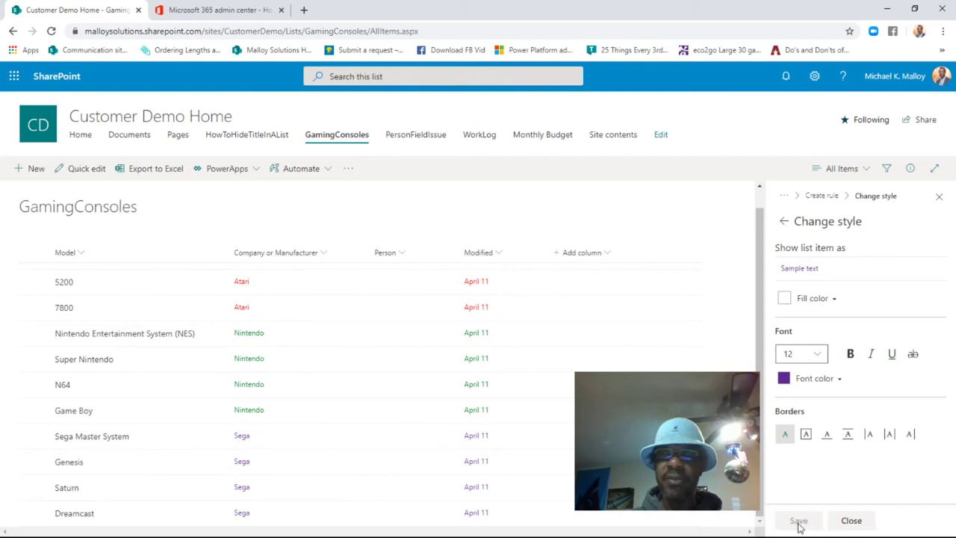
left_click(852, 521)
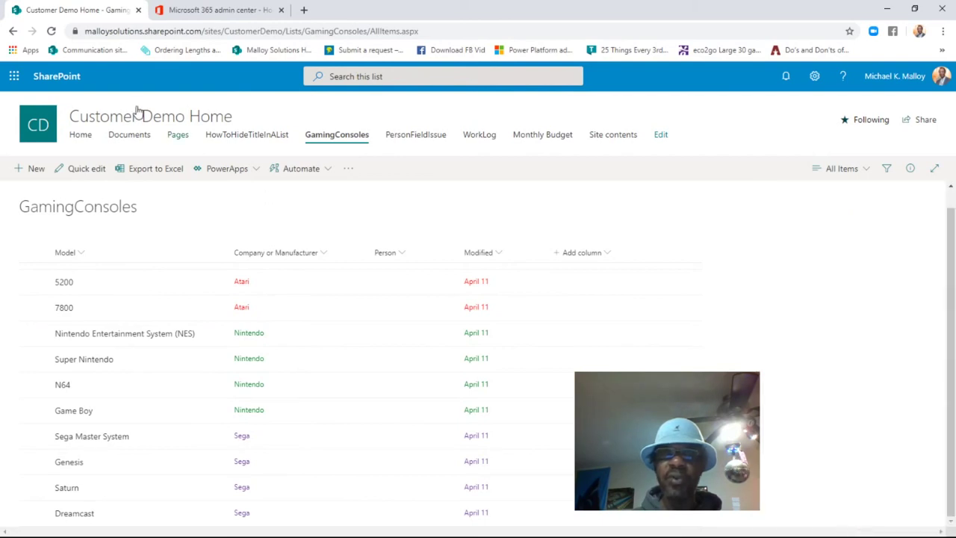
left_click(50, 31)
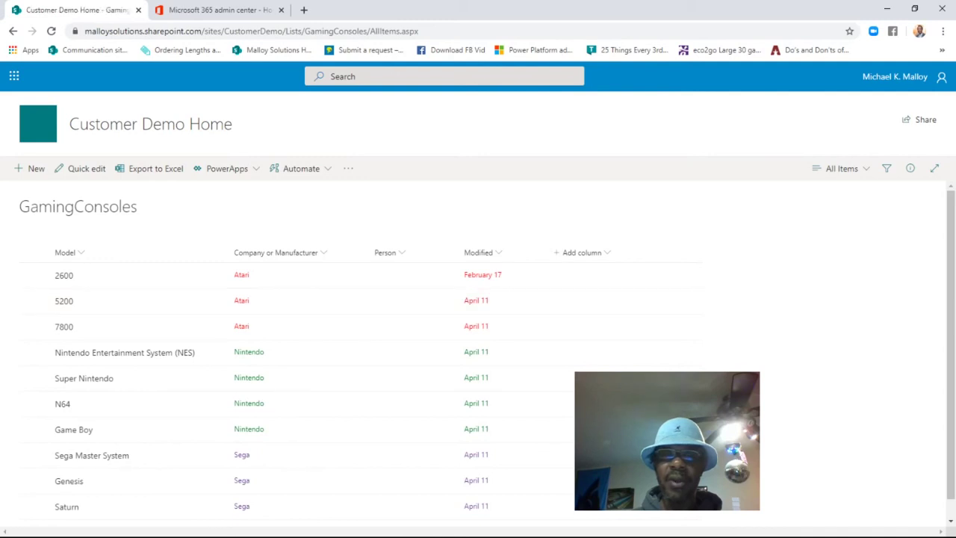
scroll(363, 395, "down", 1)
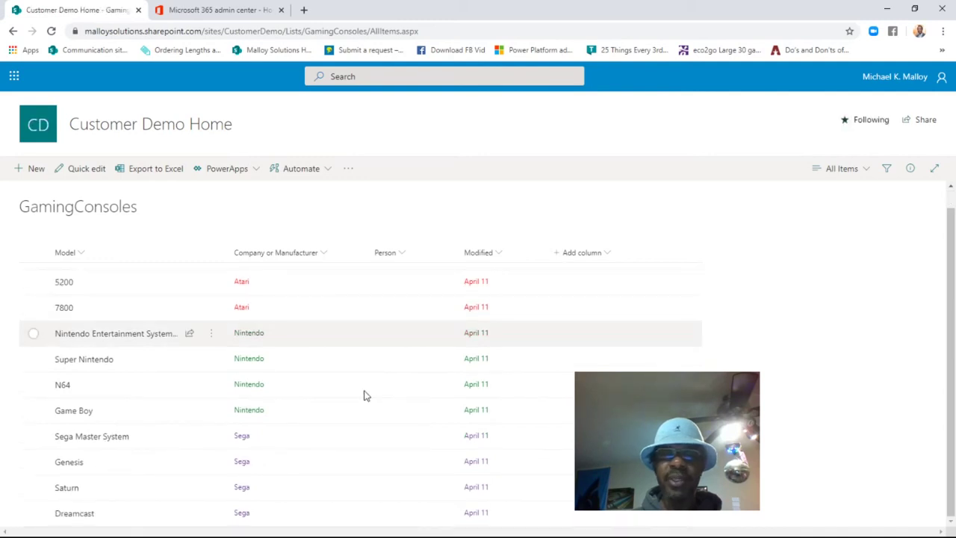
scroll(363, 381, "up", 1)
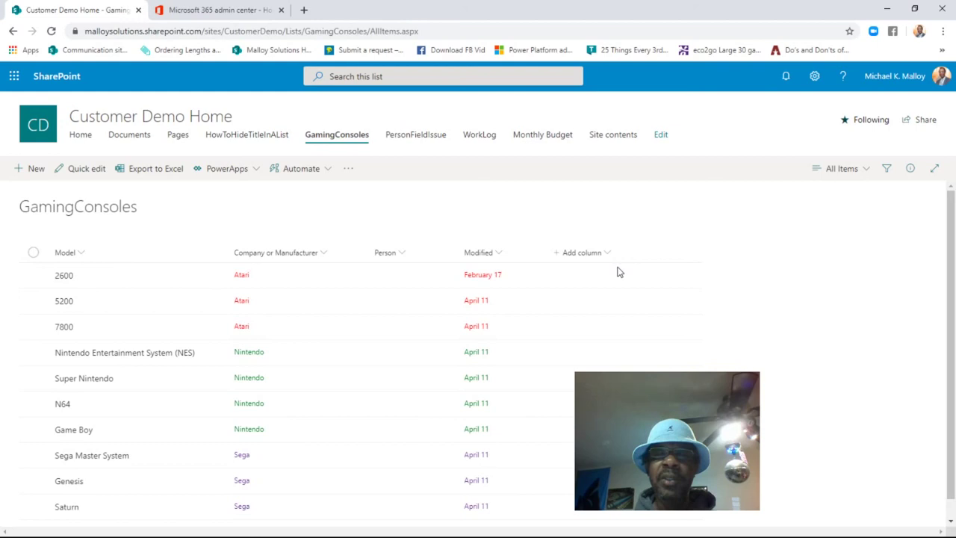
Step: Review the row rules, start a new rule, and close it without saving
left_click(852, 172)
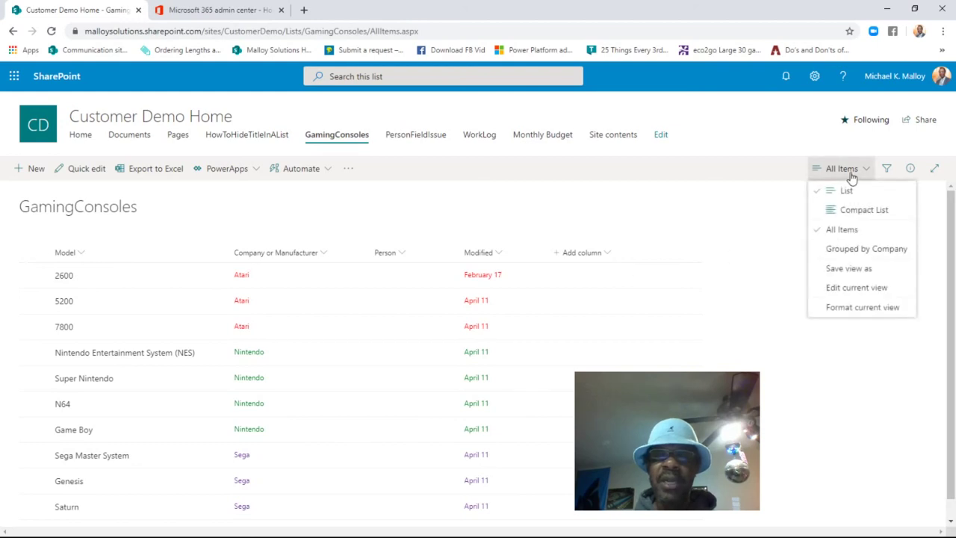
left_click(838, 307)
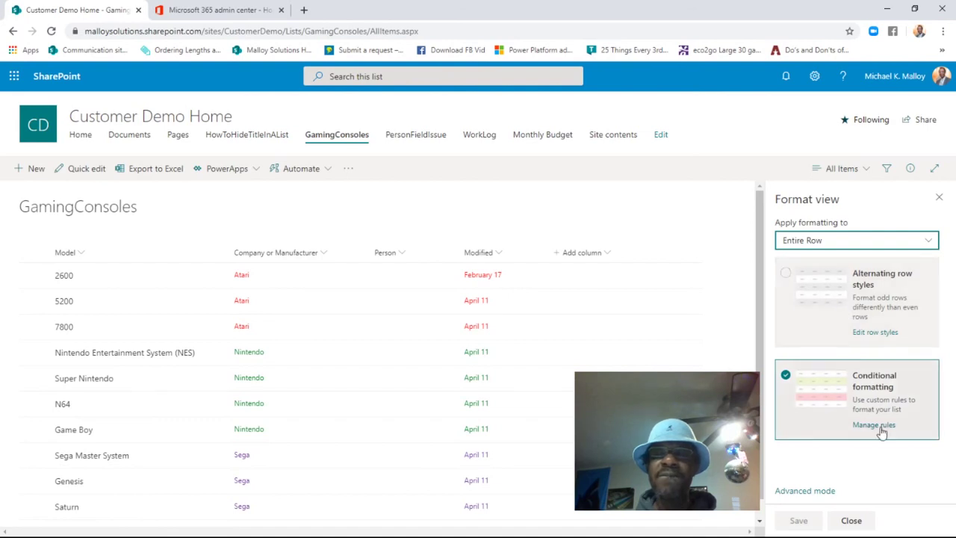
left_click(874, 425)
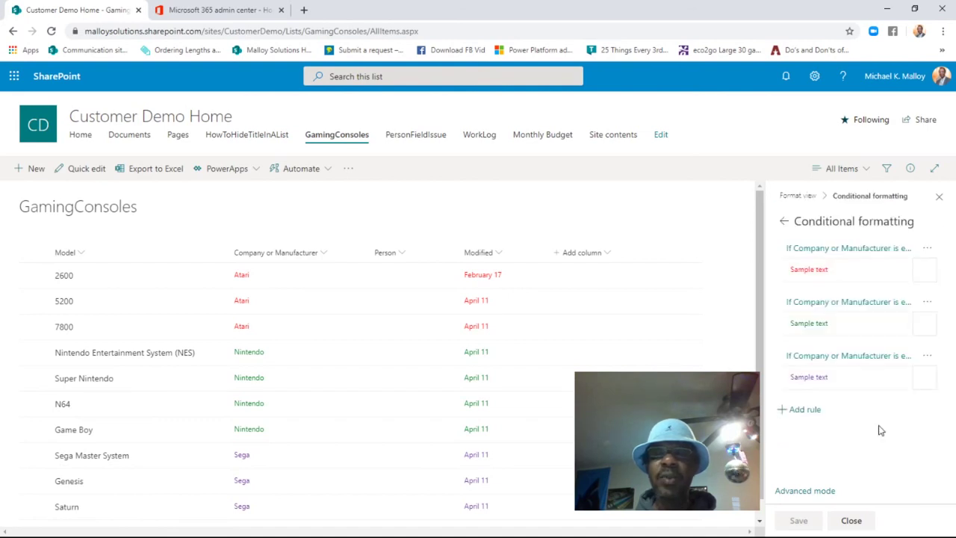
left_click(805, 410)
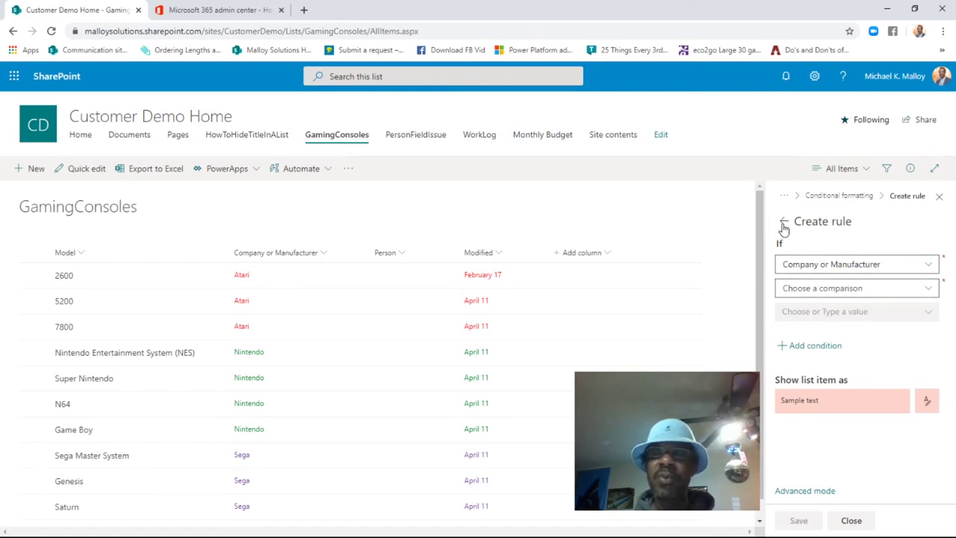
left_click(851, 522)
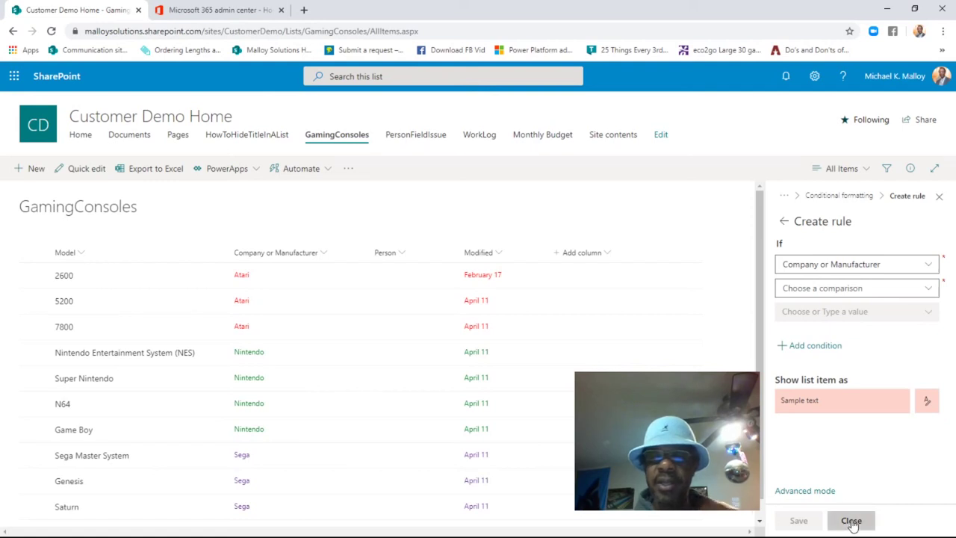
Step: Reopen the three row rules, then return to the main Format view settings
left_click(852, 169)
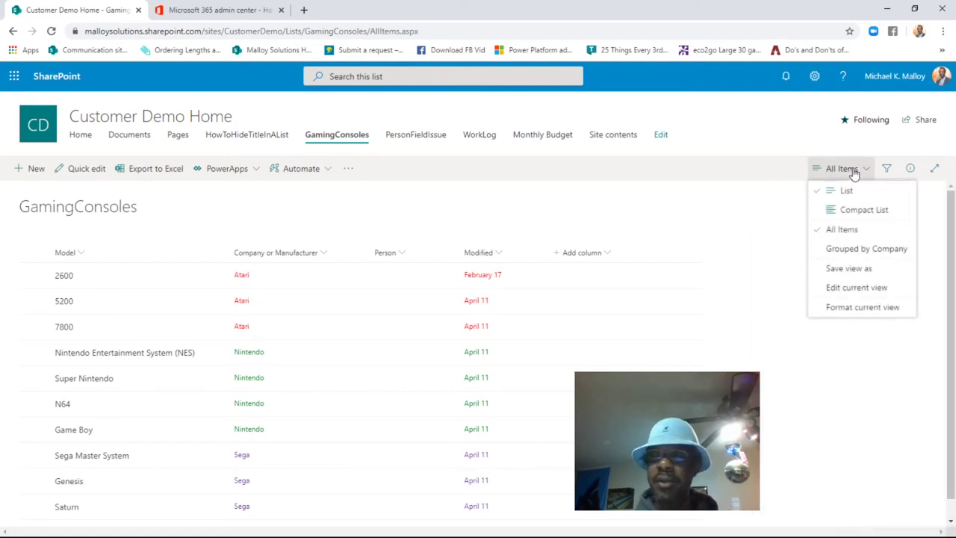
left_click(851, 309)
left_click(876, 424)
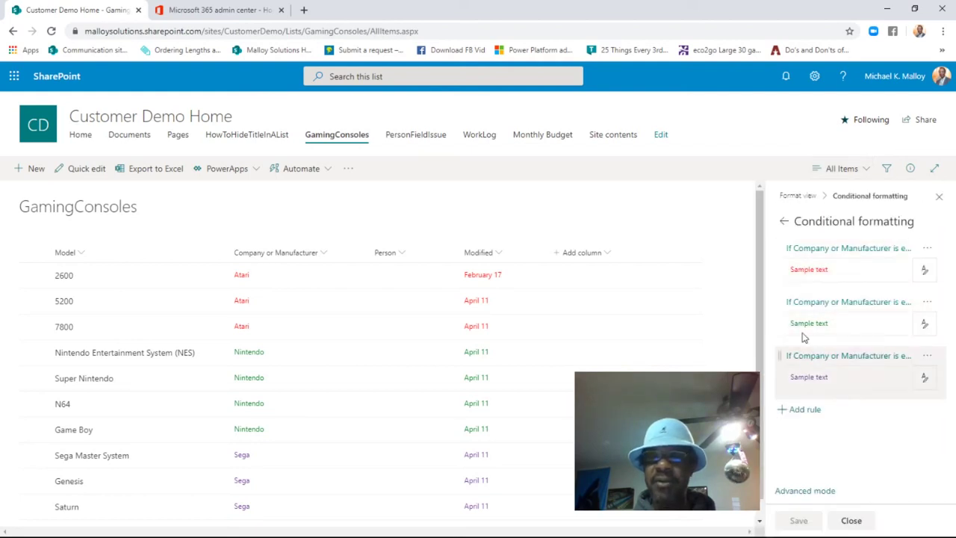
left_click(798, 195)
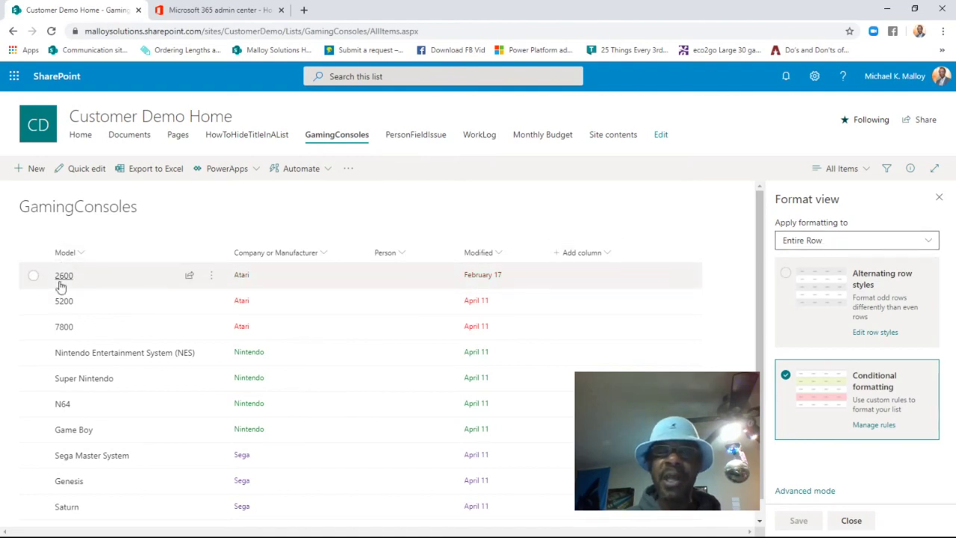
Step: Apply formatting to the Model column and open its conditional formatting rule options
left_click(856, 241)
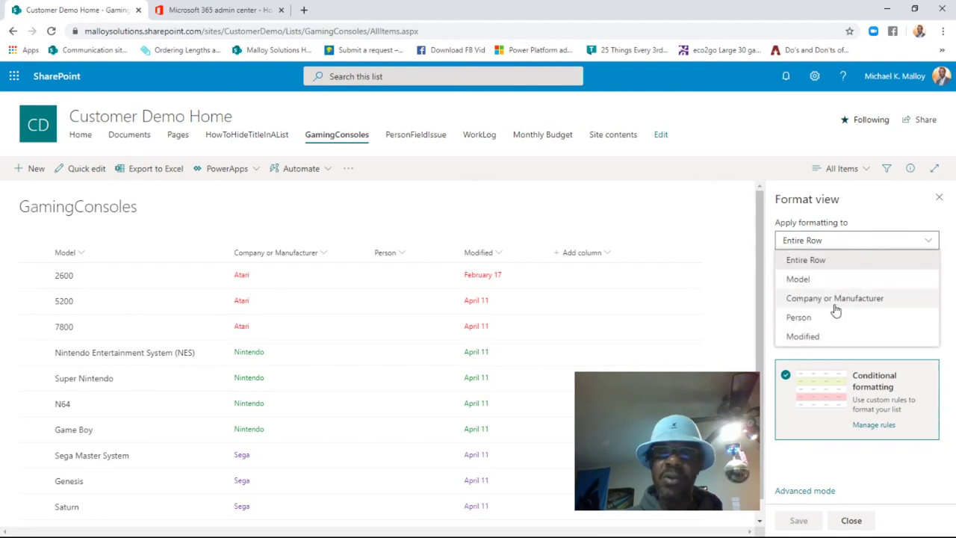
left_click(800, 282)
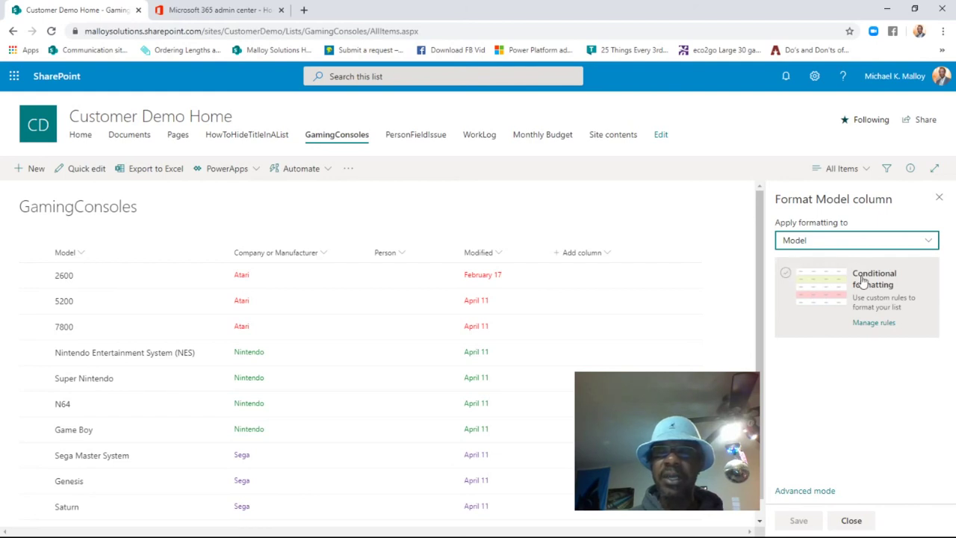
left_click(873, 324)
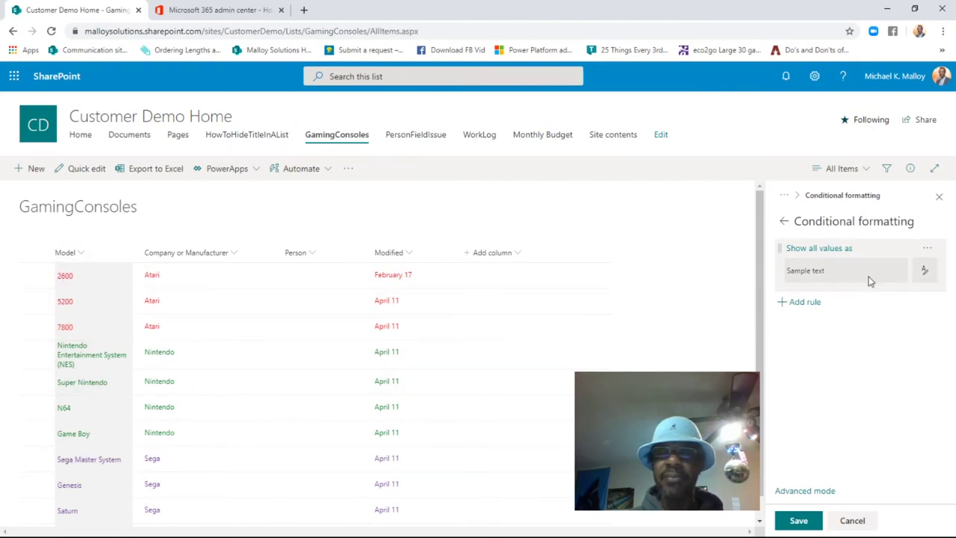
left_click(924, 274)
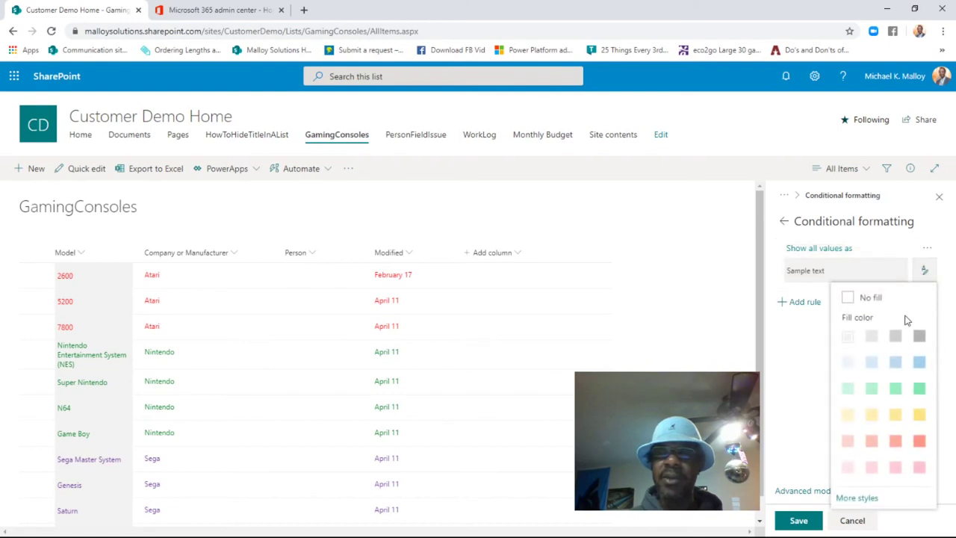
left_click(810, 346)
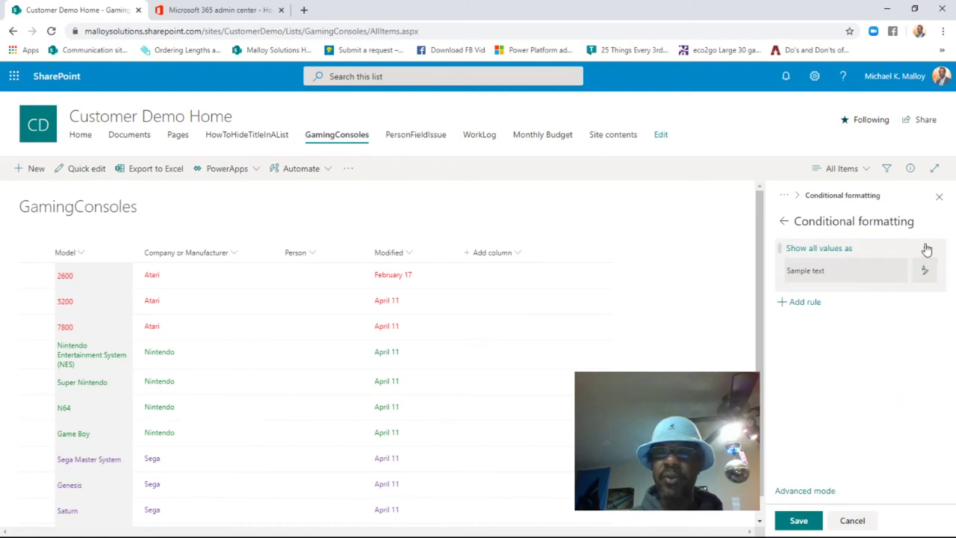
left_click(927, 248)
Step: Edit the Model rule to 'Company or Manufacturer is equal to Atari' and open its style choices
left_click(866, 271)
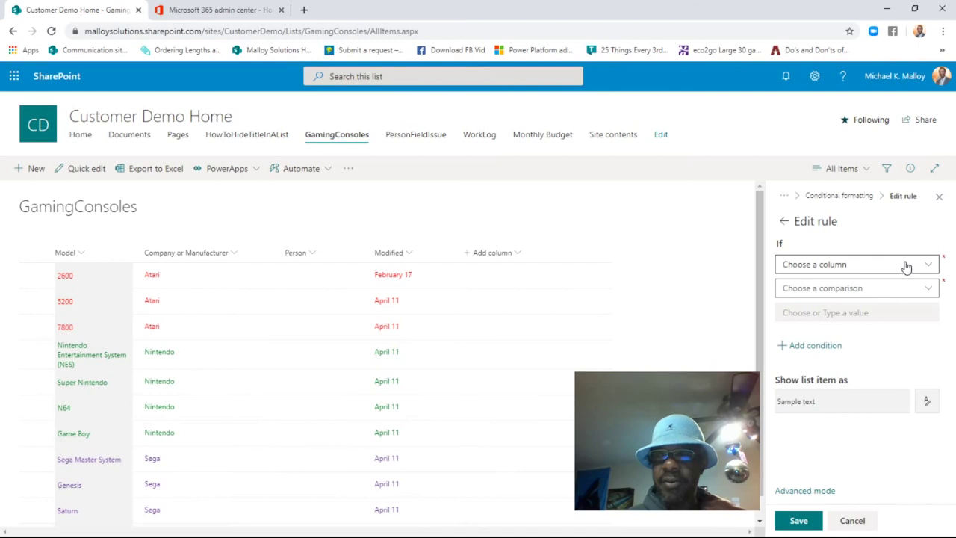
left_click(906, 266)
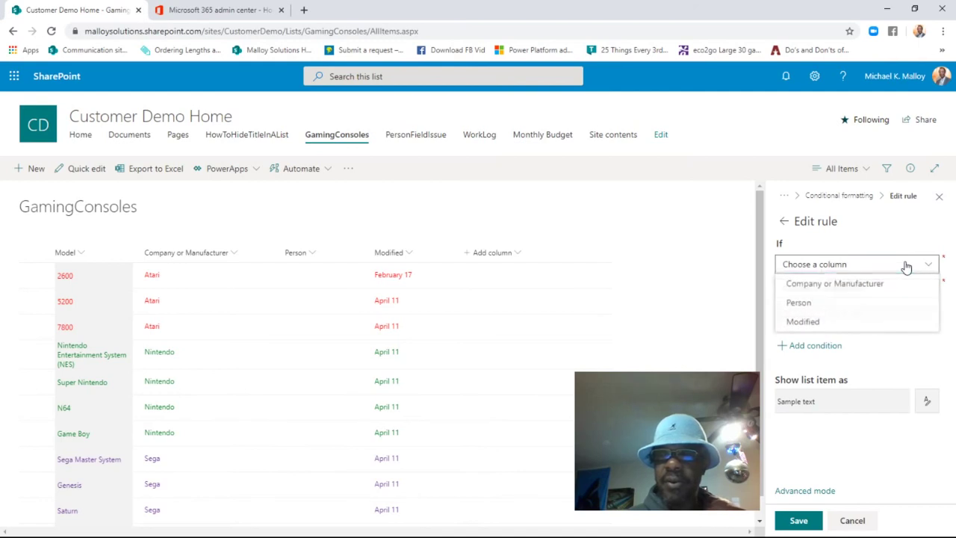
left_click(831, 291)
left_click(827, 292)
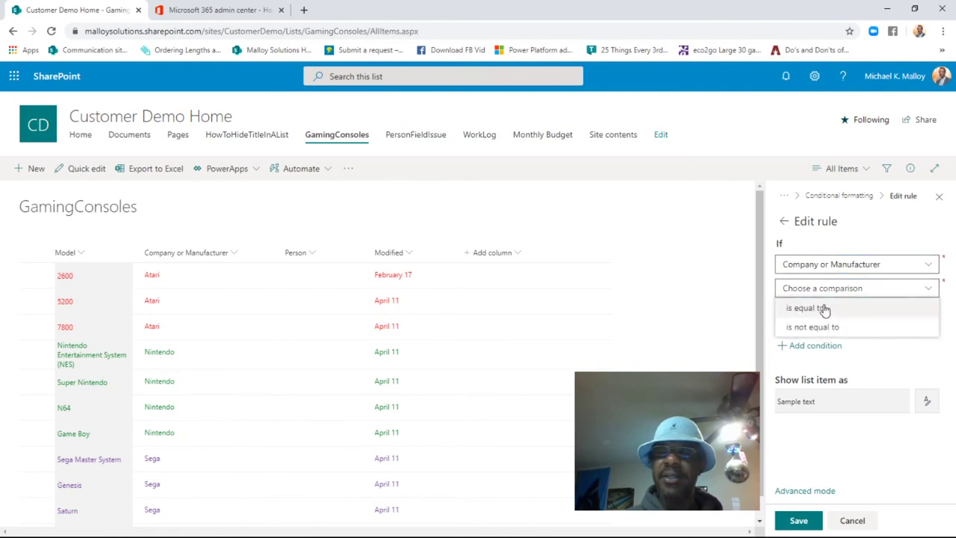
left_click(821, 307)
left_click(820, 313)
left_click(793, 331)
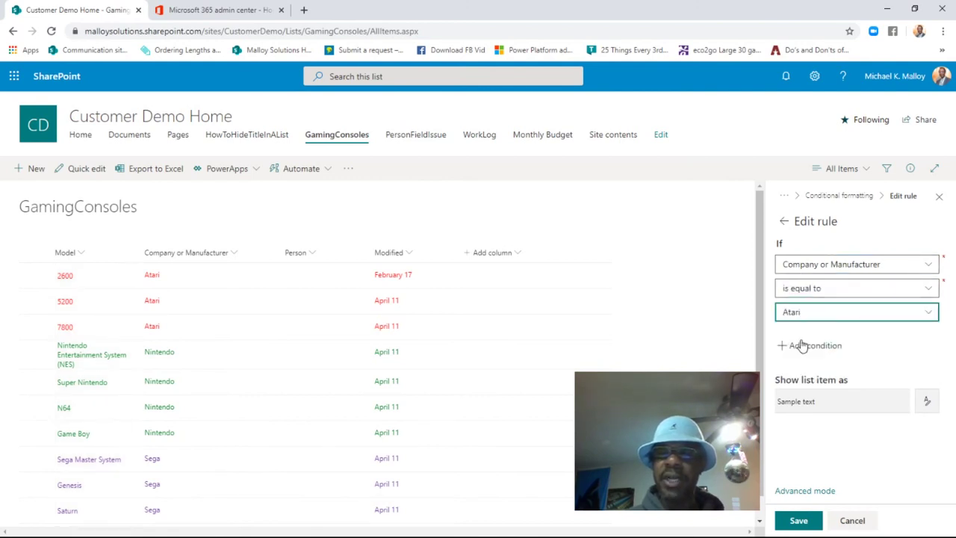
left_click(926, 401)
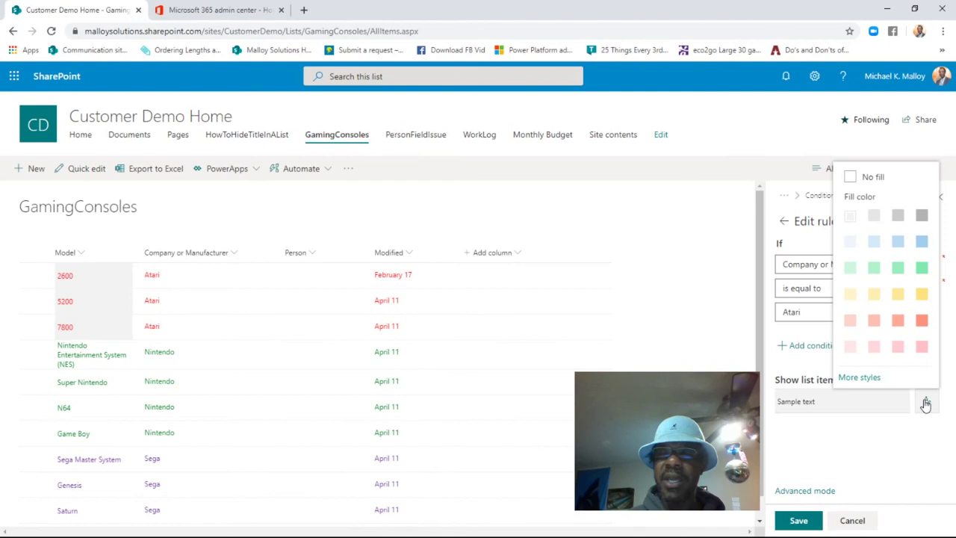
Step: In More styles, set fill to No fill and font color to red
left_click(859, 378)
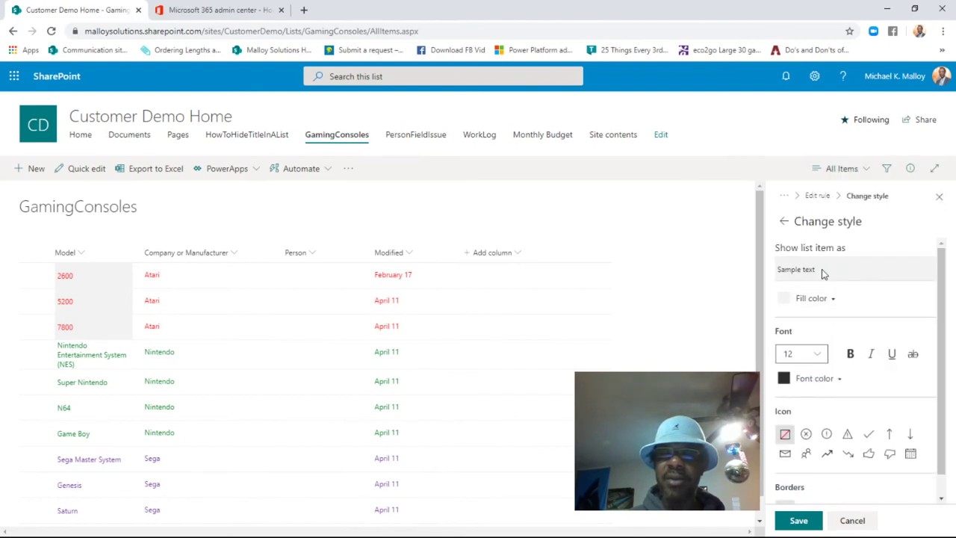
left_click(799, 300)
left_click(796, 321)
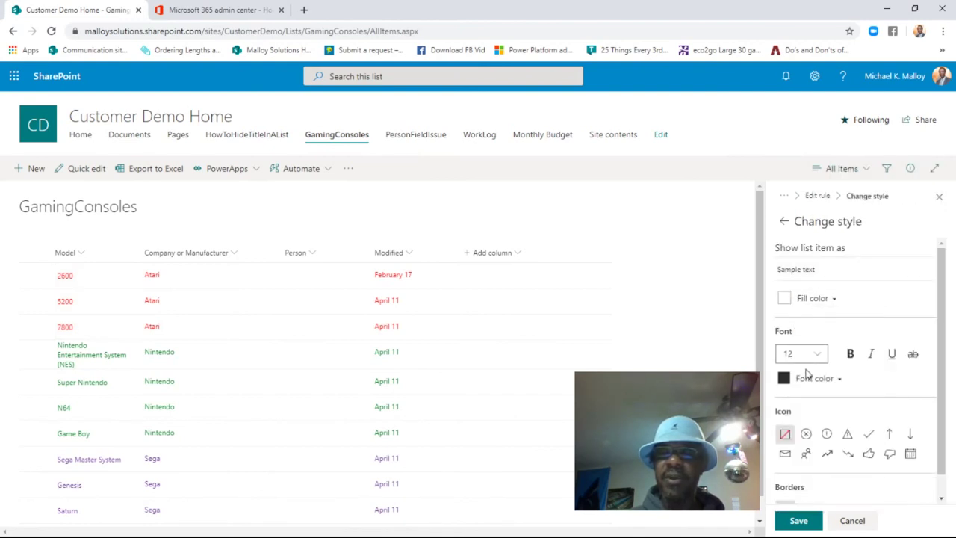
left_click(803, 380)
left_click(811, 331)
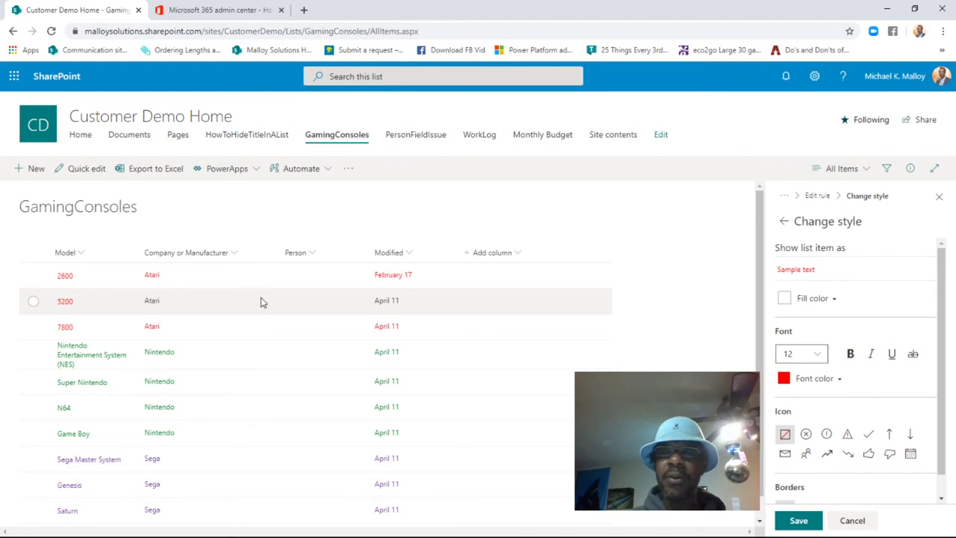
scroll(190, 269, "down", 1)
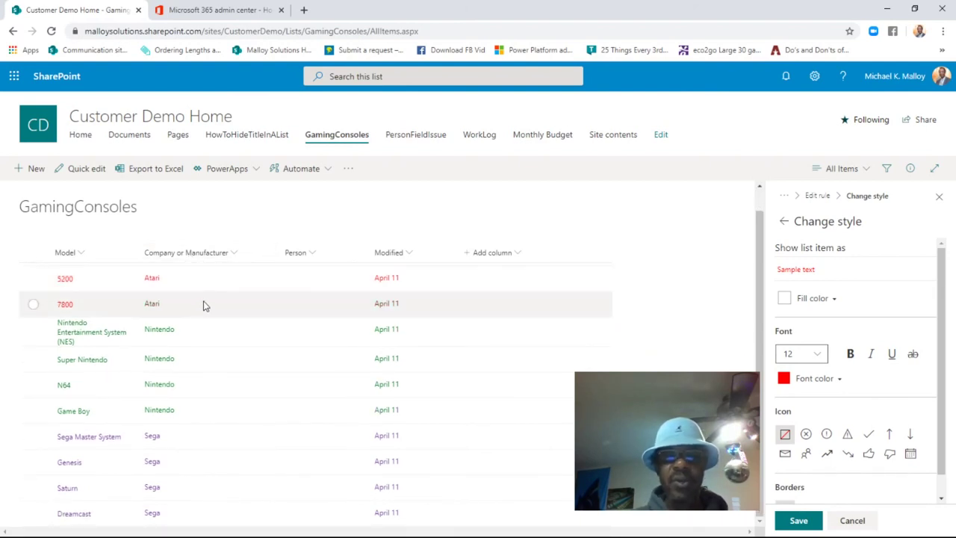
scroll(169, 327, "up", 1)
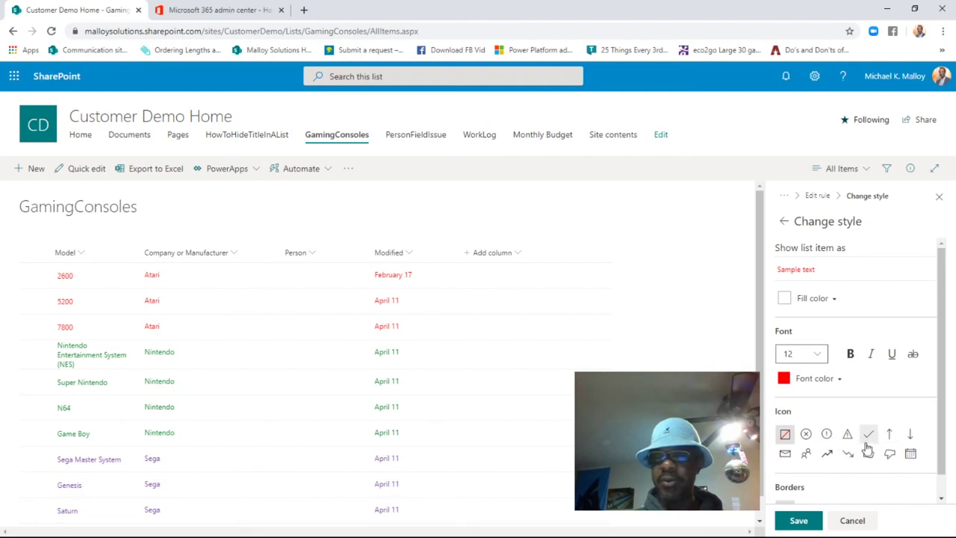
Step: Choose 'No icon' for the Atari Model rule's style
scroll(873, 459, "down", 1)
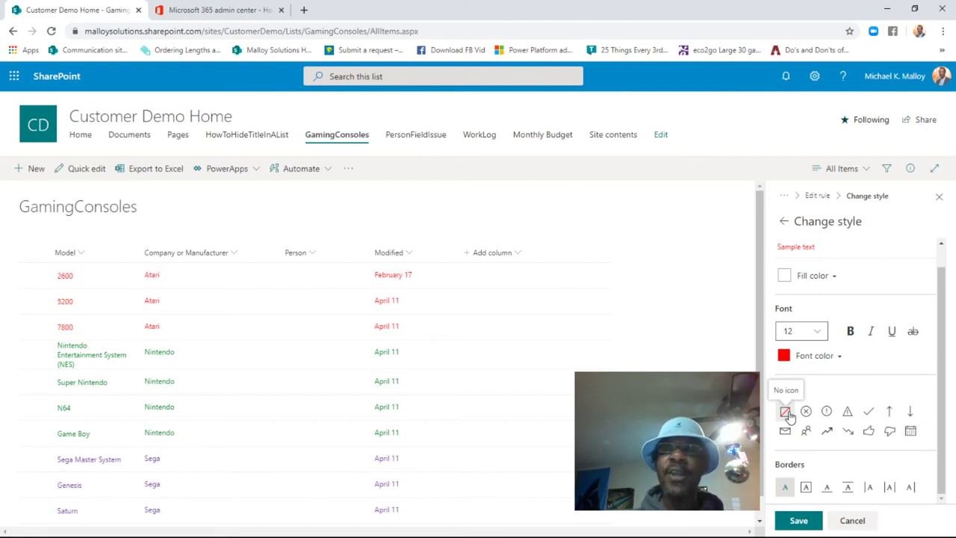
left_click(786, 413)
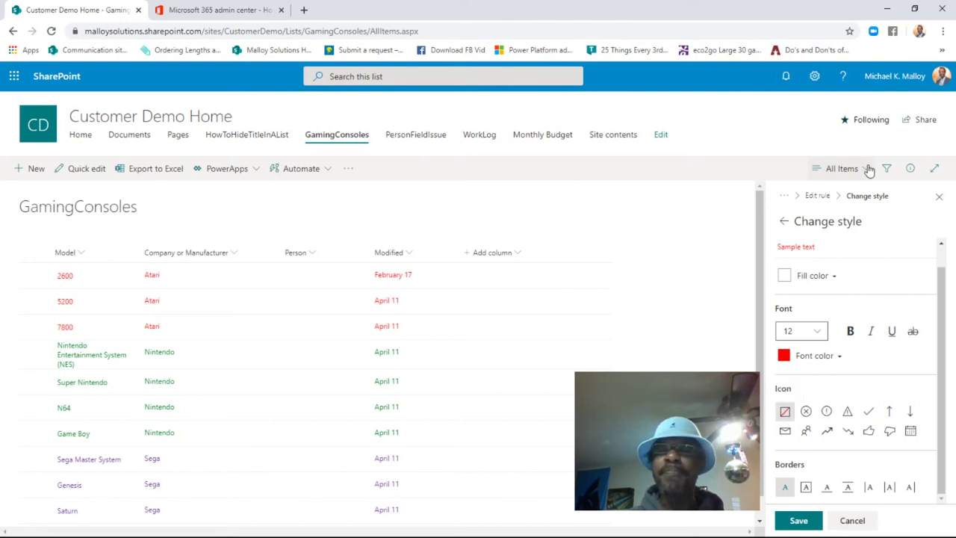